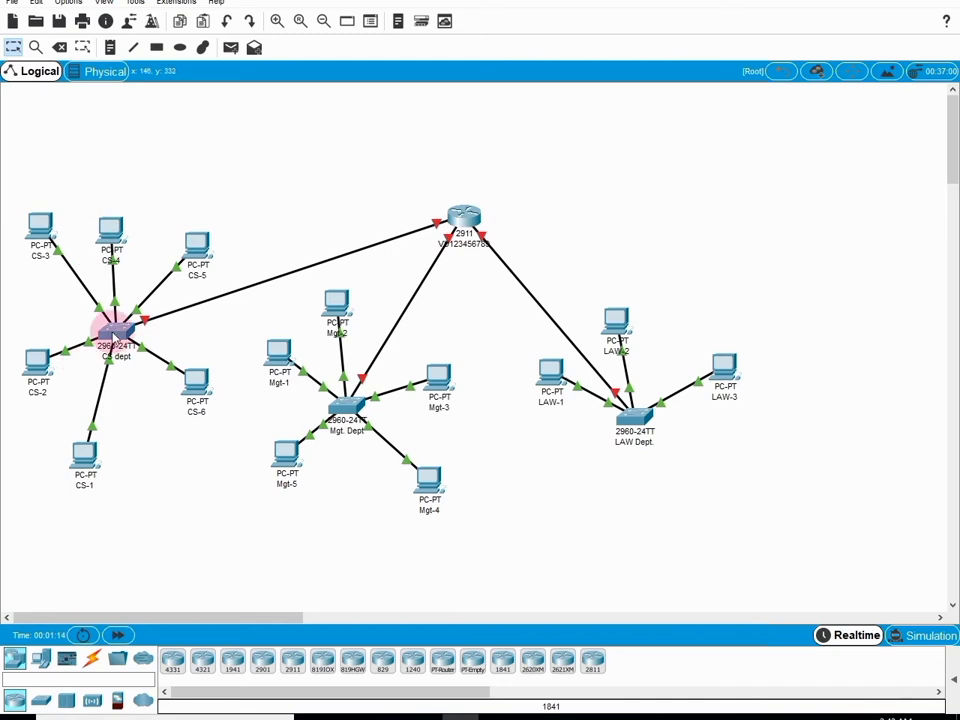
left_click(115, 333)
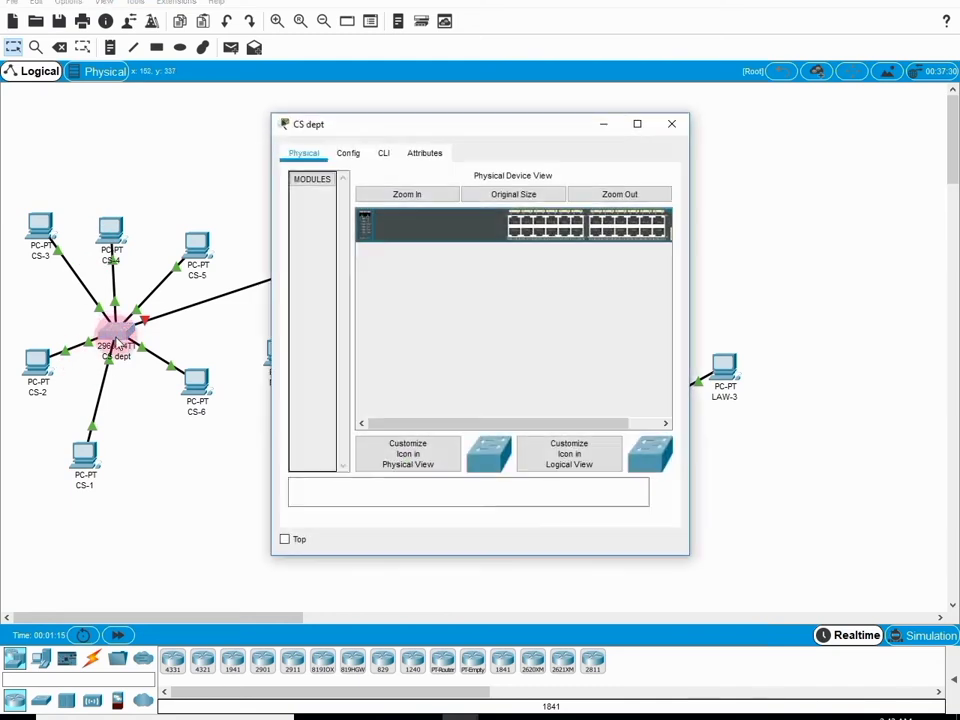
left_click(683, 132)
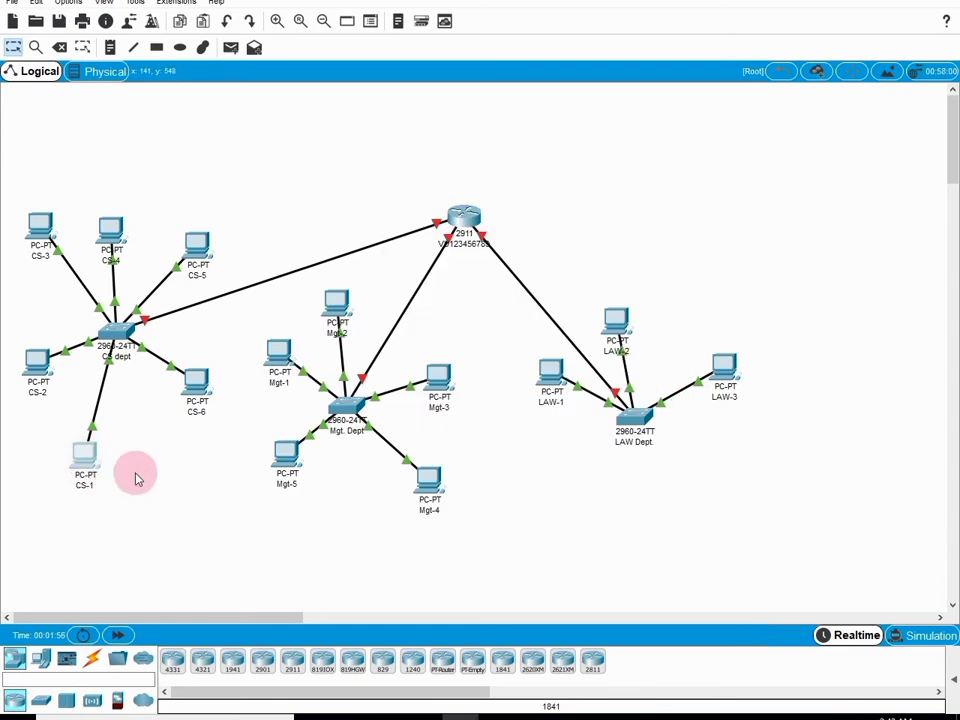
- Check the default gateway in the IP configuration of PC CS-1
left_click(82, 455)
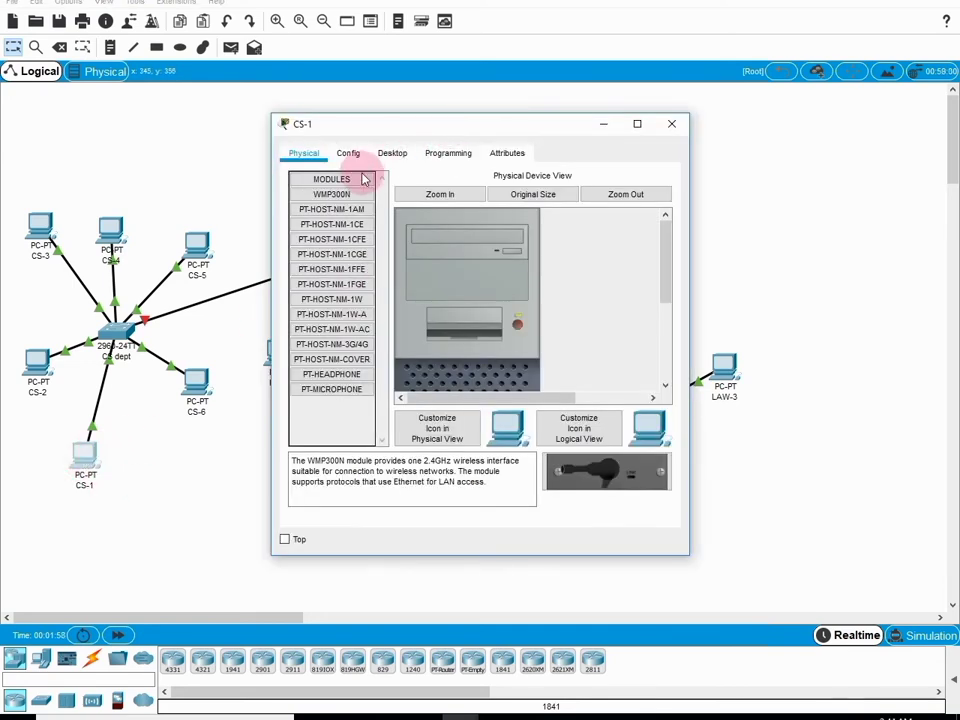
left_click(390, 154)
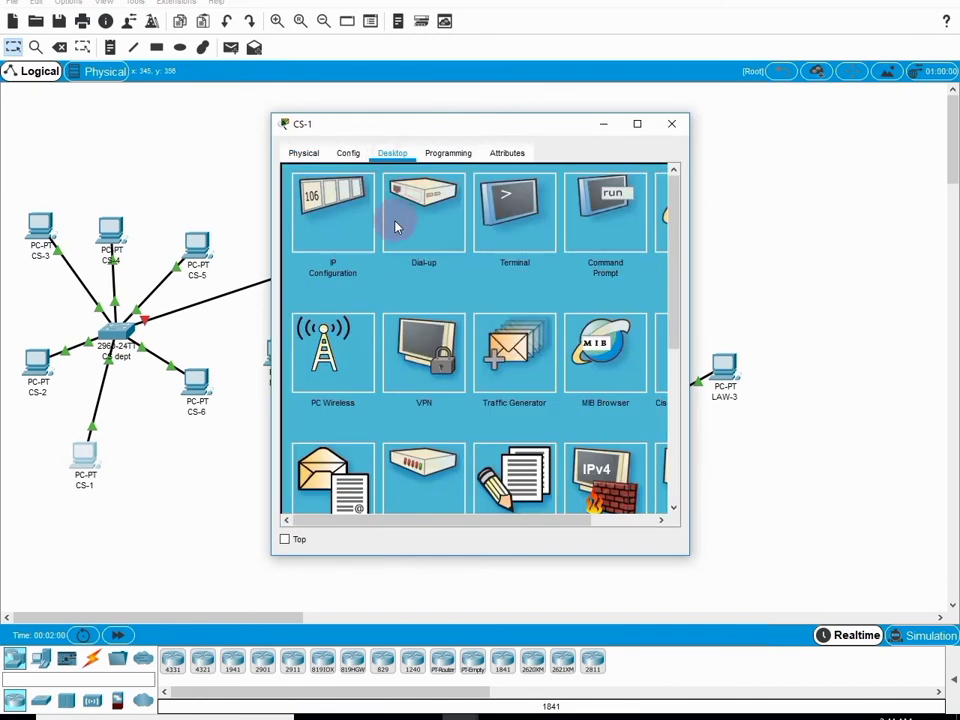
left_click(332, 208)
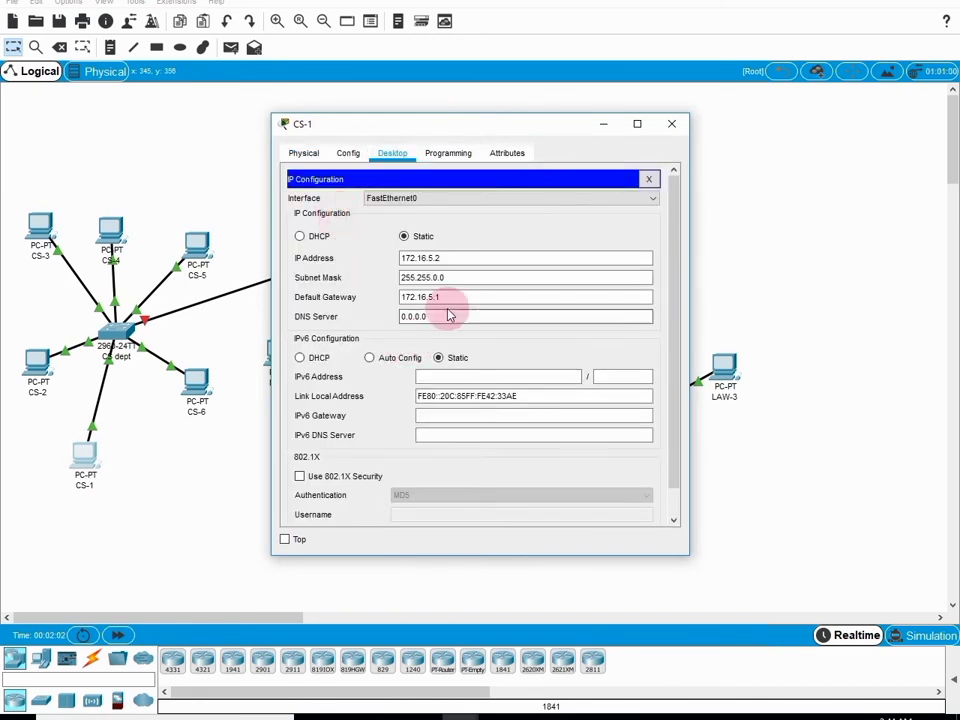
left_click(451, 297)
left_click_drag(451, 297, 398, 300)
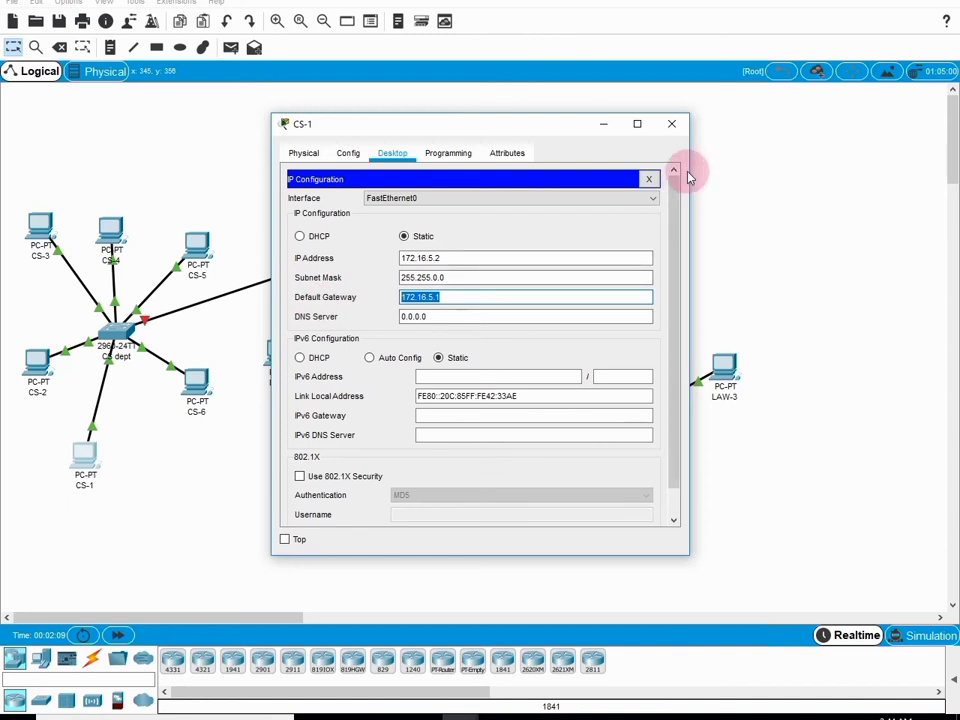
left_click(674, 126)
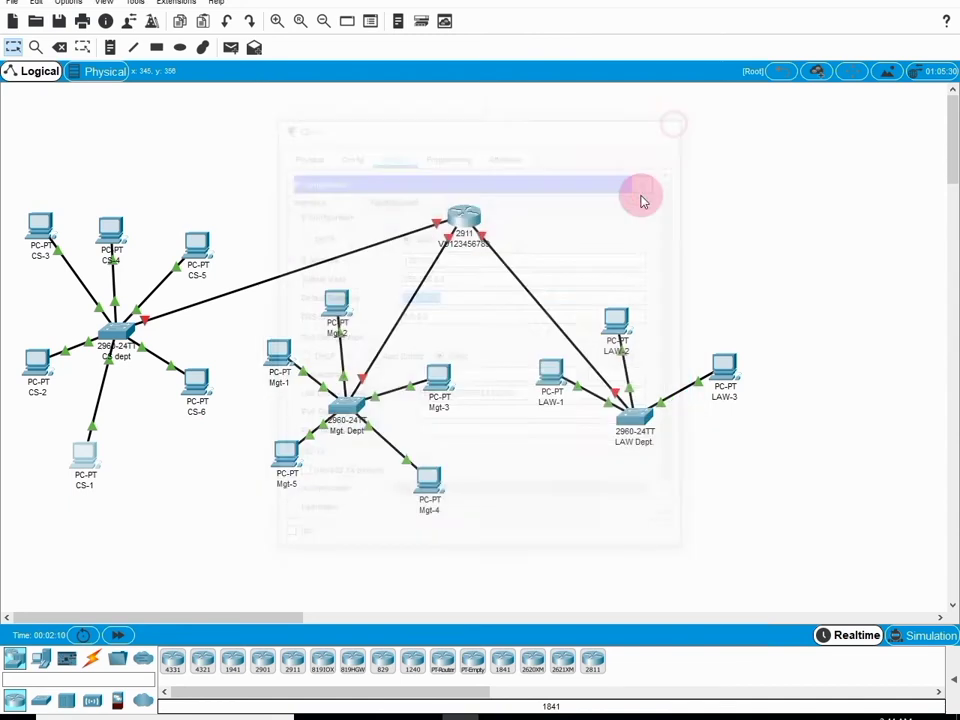
- Copy the default gateway address from the IP configuration of PC CS-4
left_click(111, 232)
left_click(388, 152)
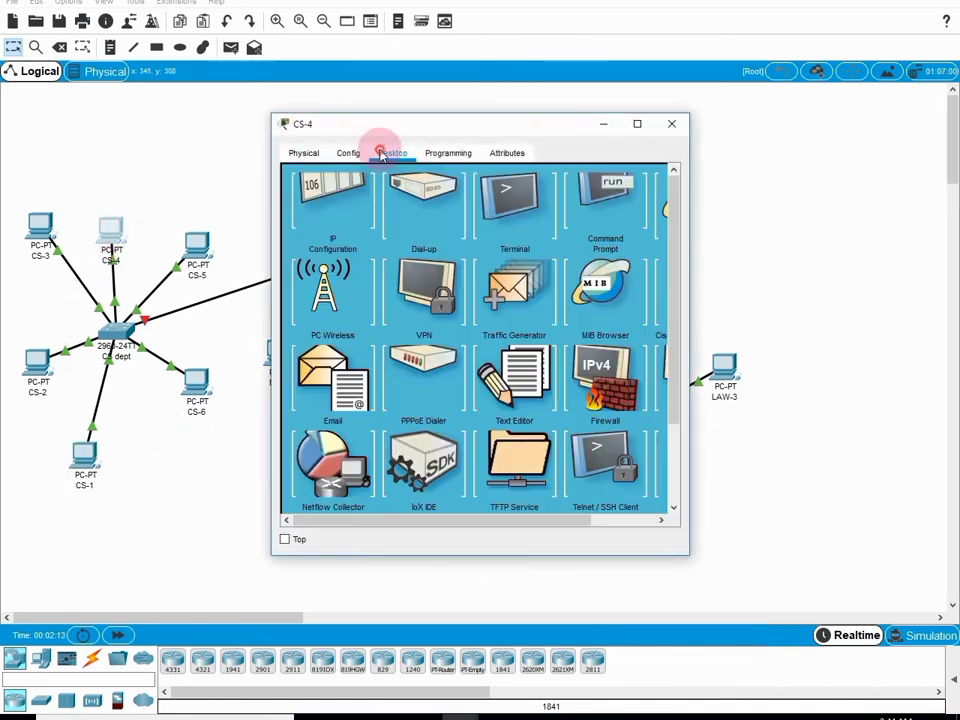
left_click(338, 215)
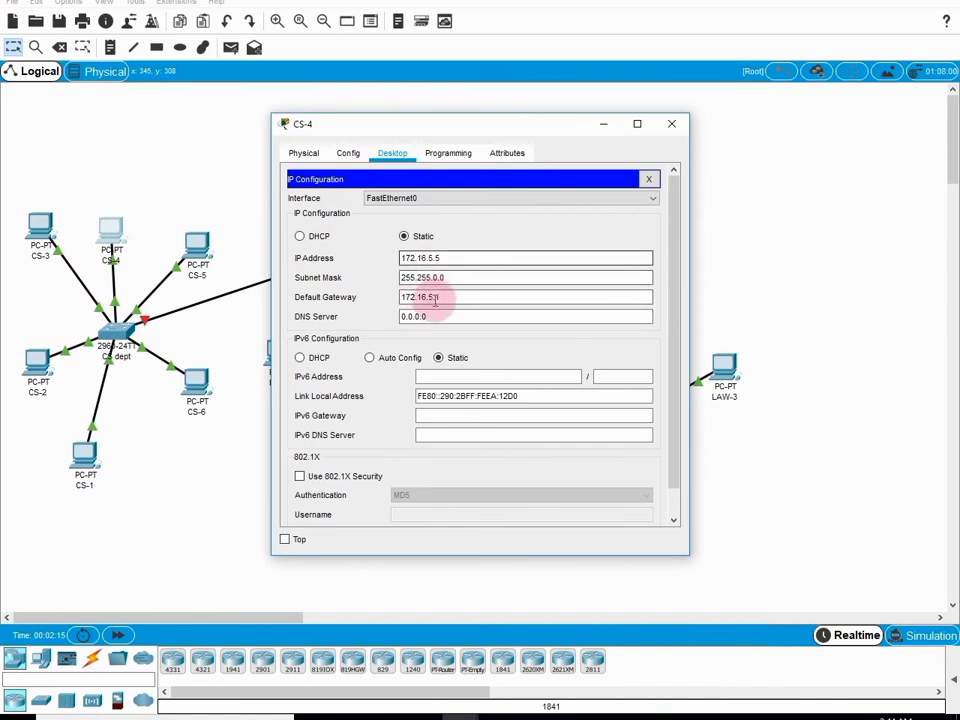
left_click_drag(443, 297, 398, 297)
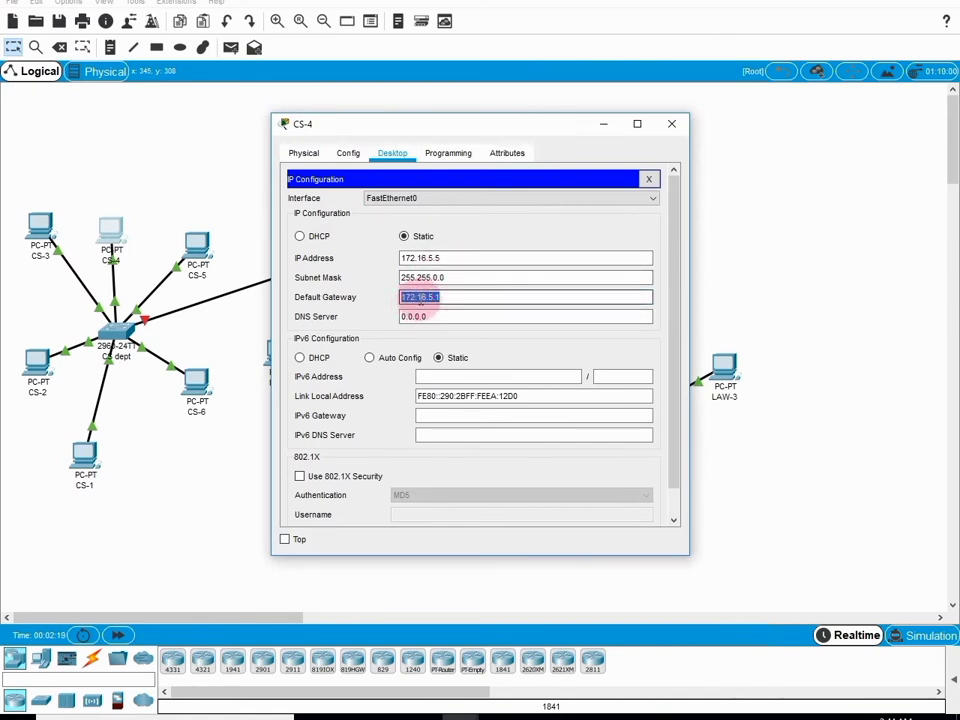
right_click(422, 300)
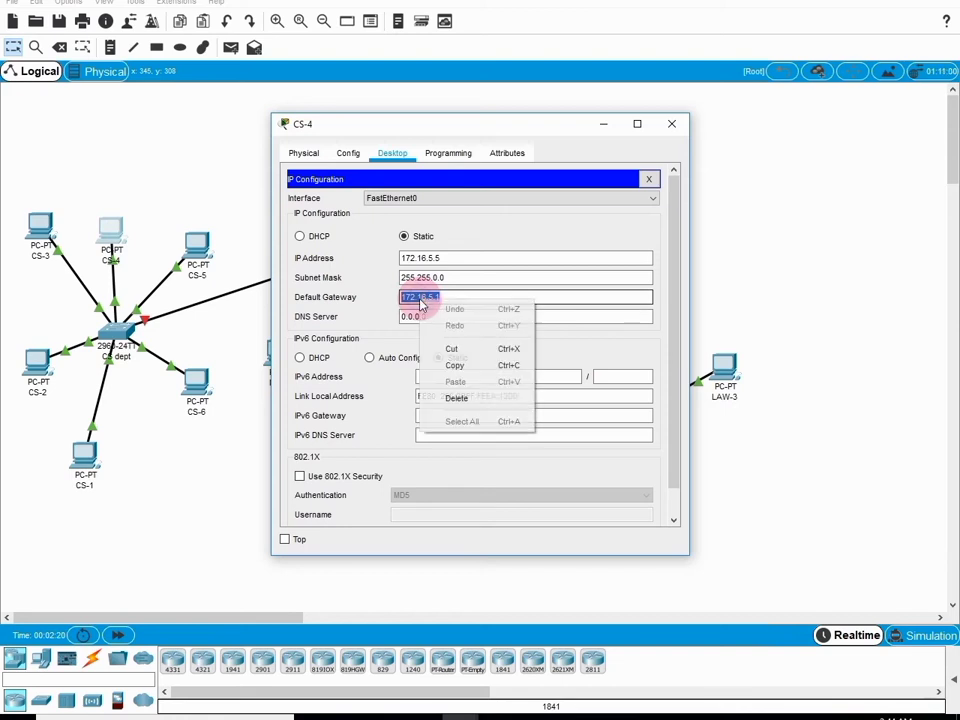
left_click(458, 362)
left_click(669, 125)
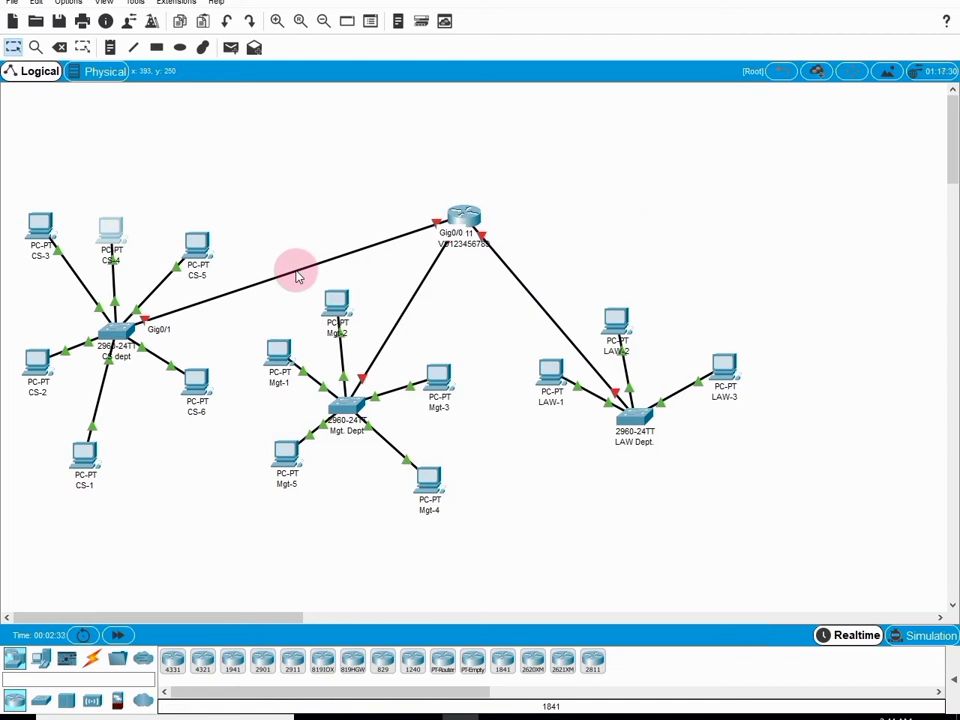
- Assign the copied IP address 172.16.5.1 with subnet mask 255.255.0.0 to the router's GigabitEthernet0/0 interface
left_click(462, 217)
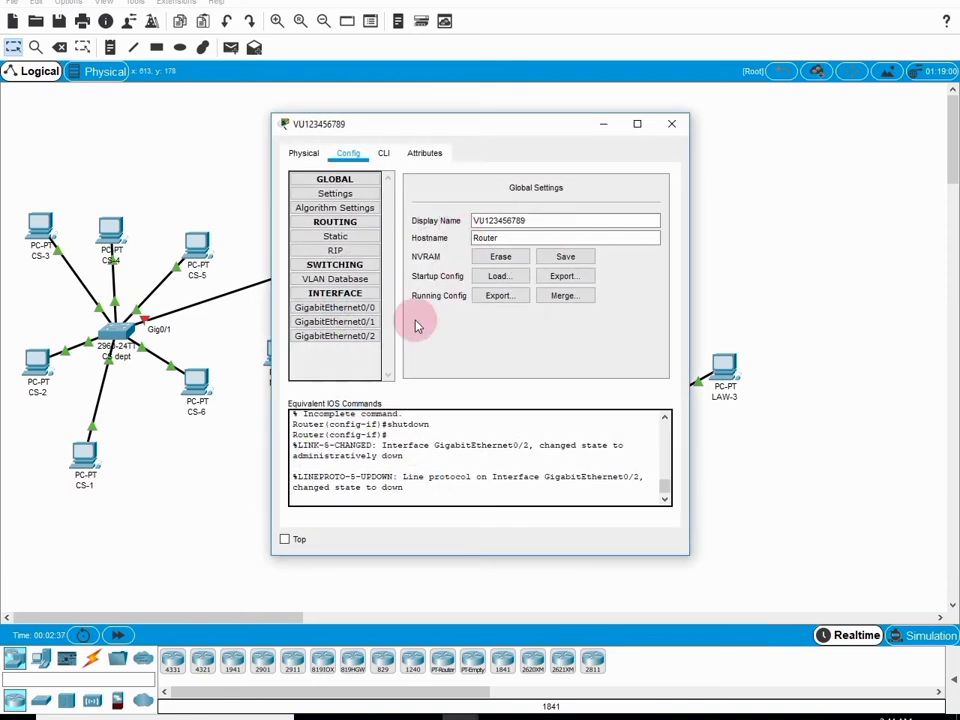
left_click(350, 309)
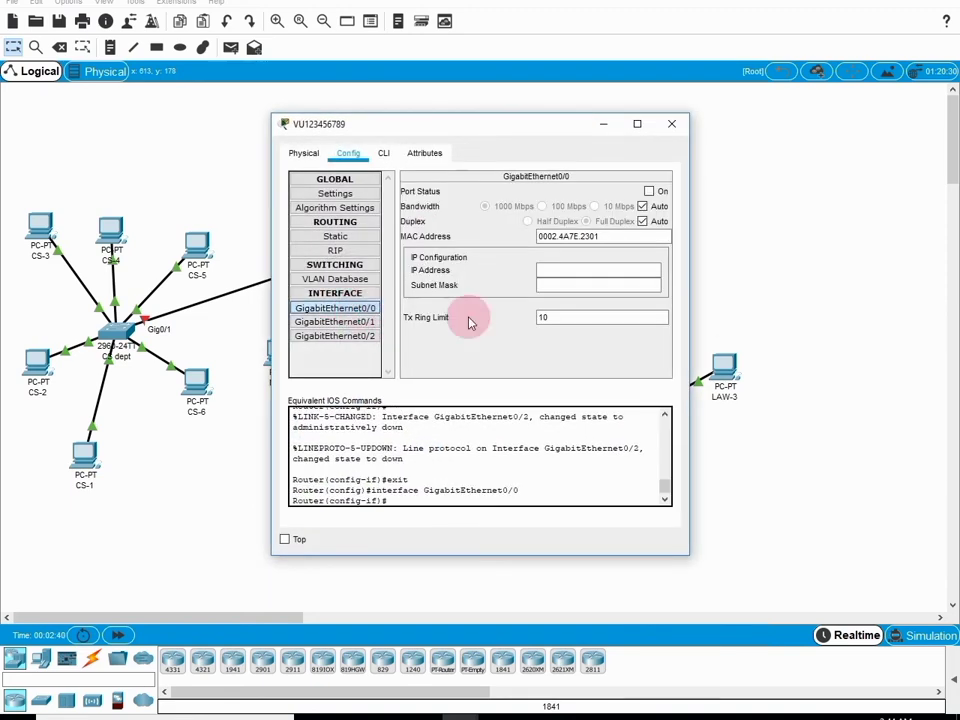
right_click(552, 268)
left_click(604, 348)
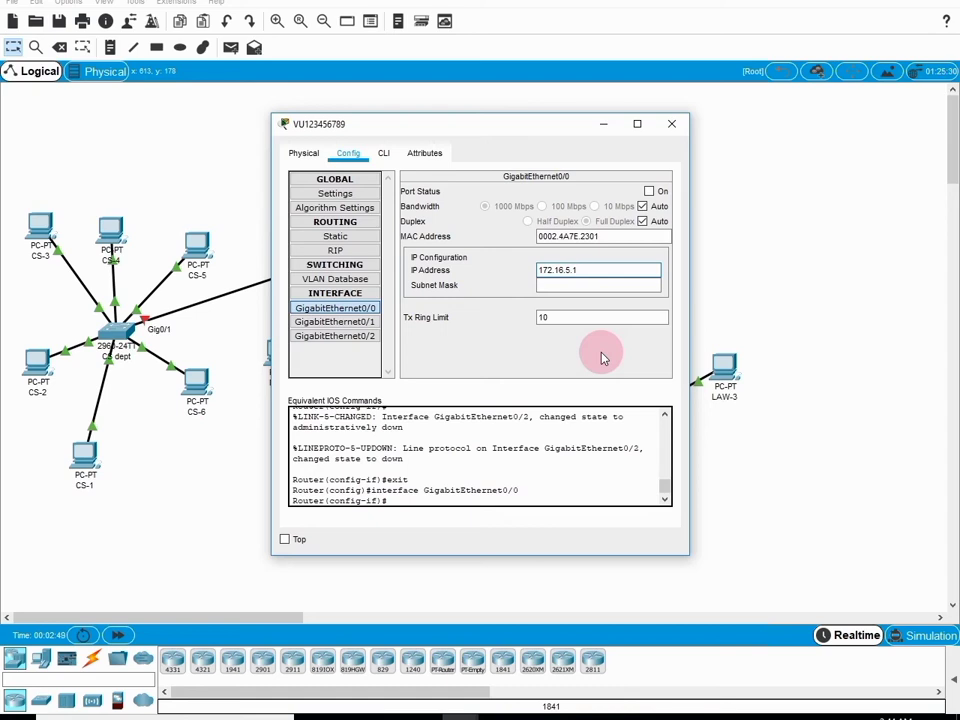
left_click(565, 285)
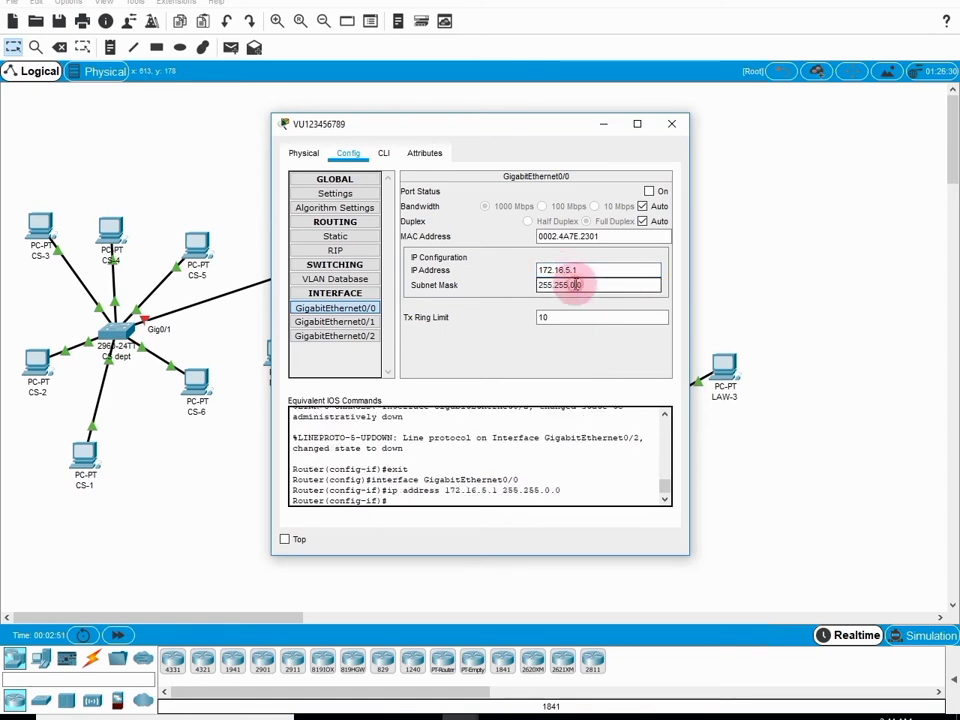
- Turn on the router's GigabitEthernet0/0 port and fast-forward the simulation time
left_click(650, 192)
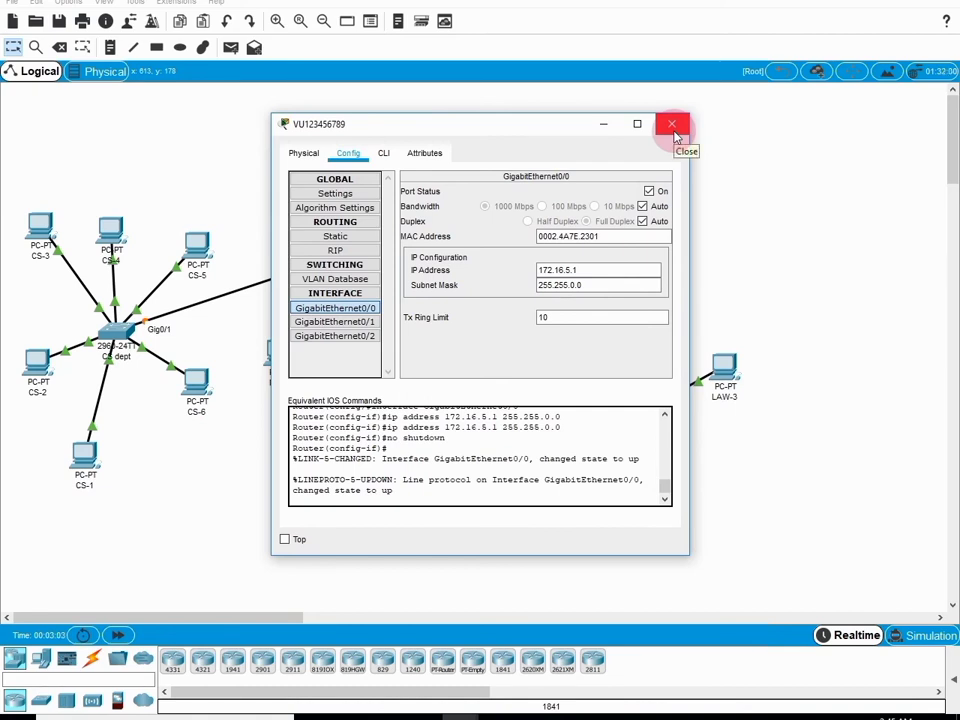
left_click(673, 125)
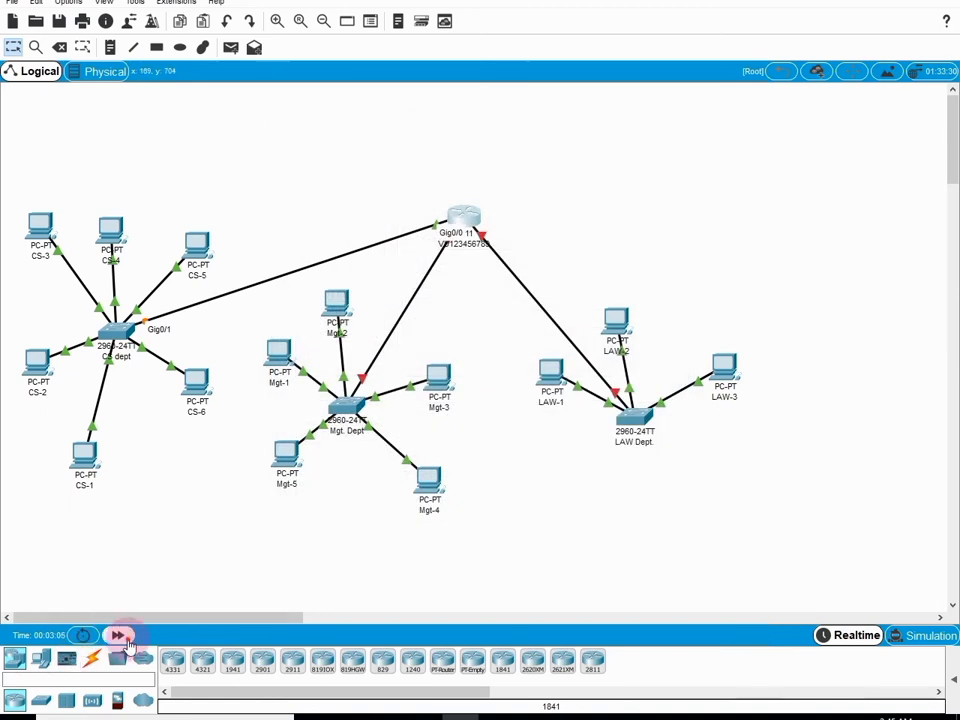
left_click(118, 635)
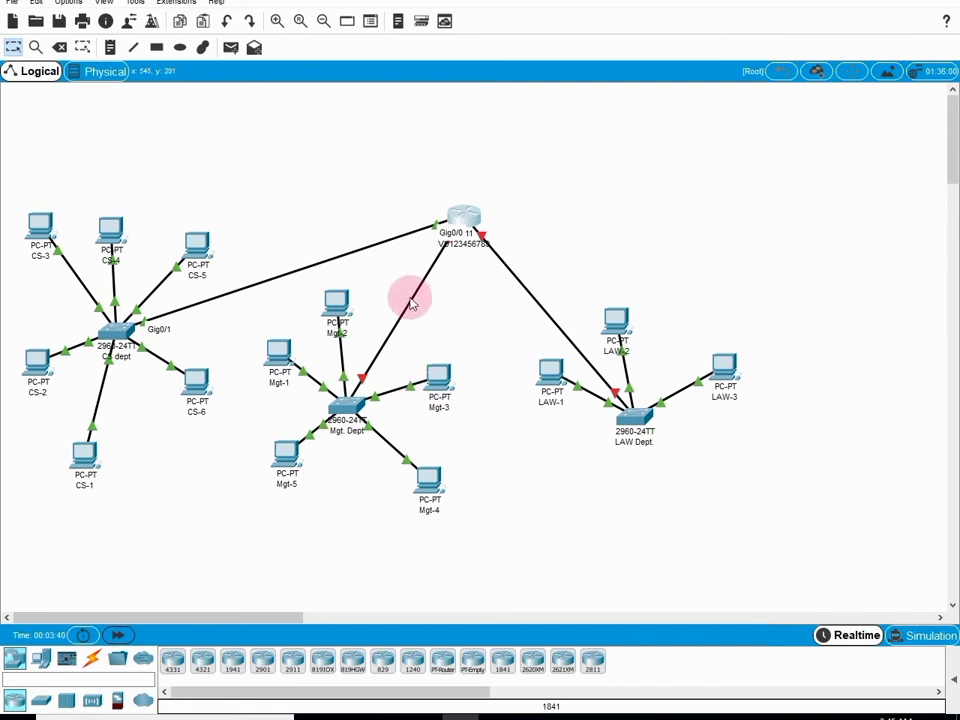
- Copy the default gateway address from the IP configuration of PC Mgt-5
left_click(292, 458)
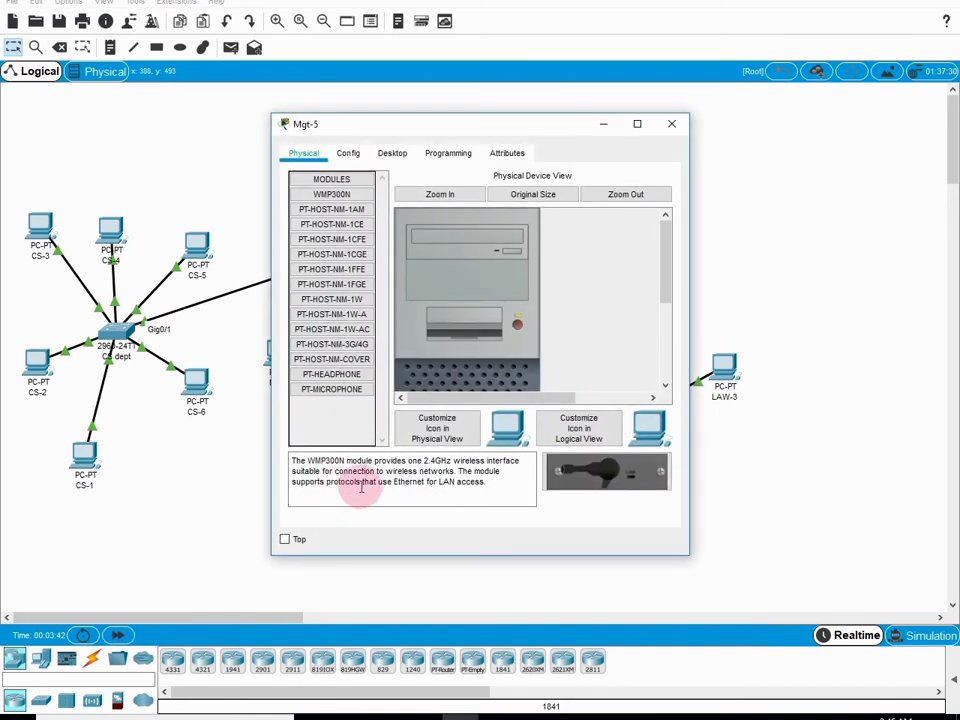
left_click(385, 157)
left_click(362, 238)
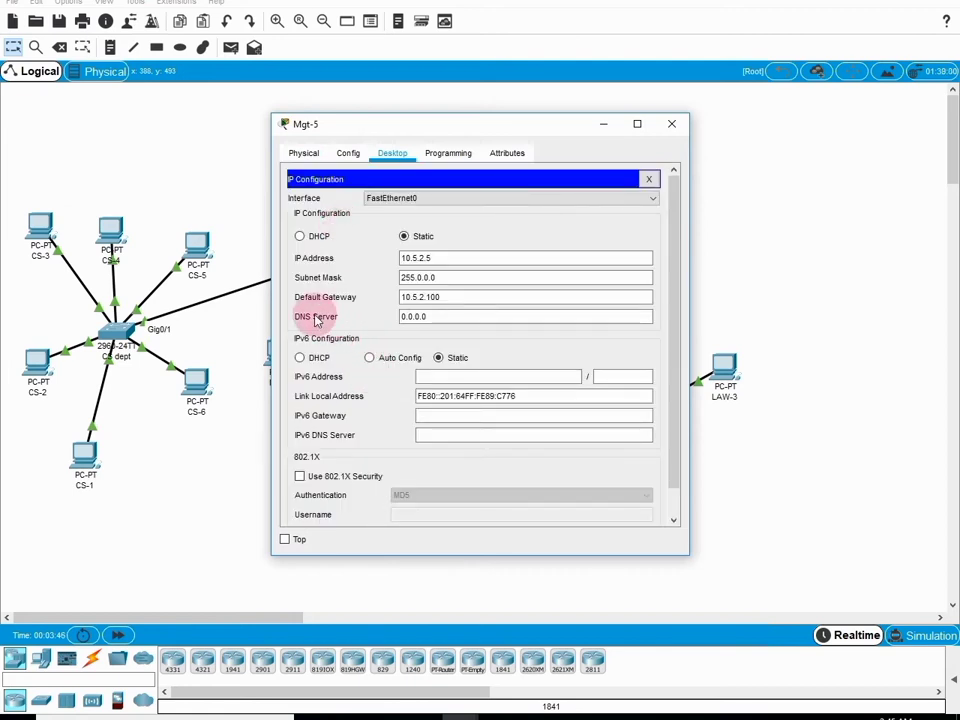
left_click(412, 297)
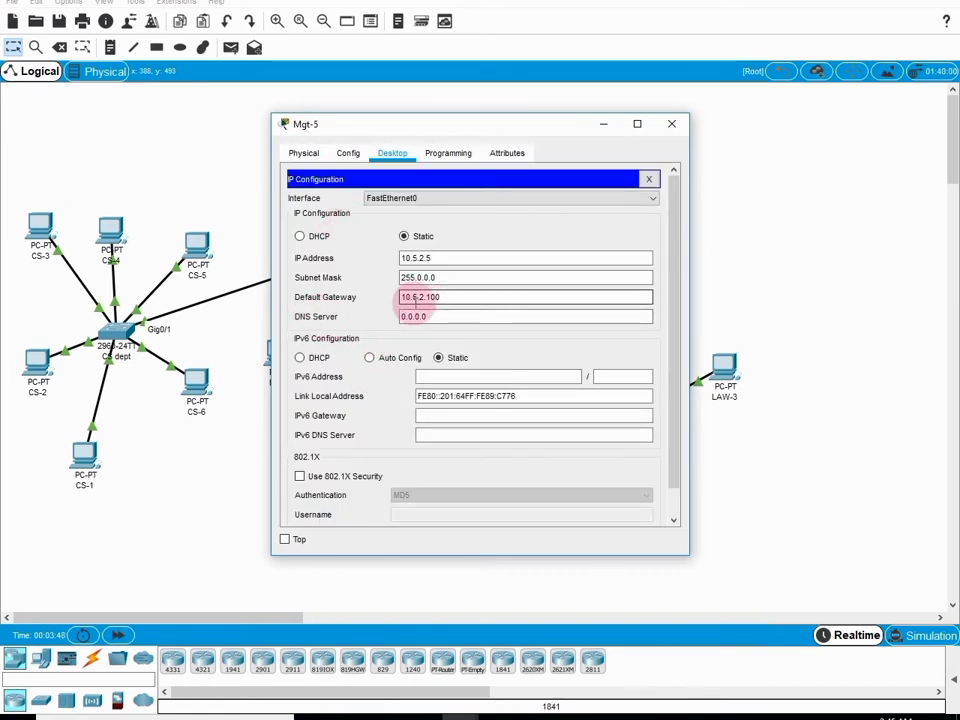
left_click_drag(443, 297, 400, 297)
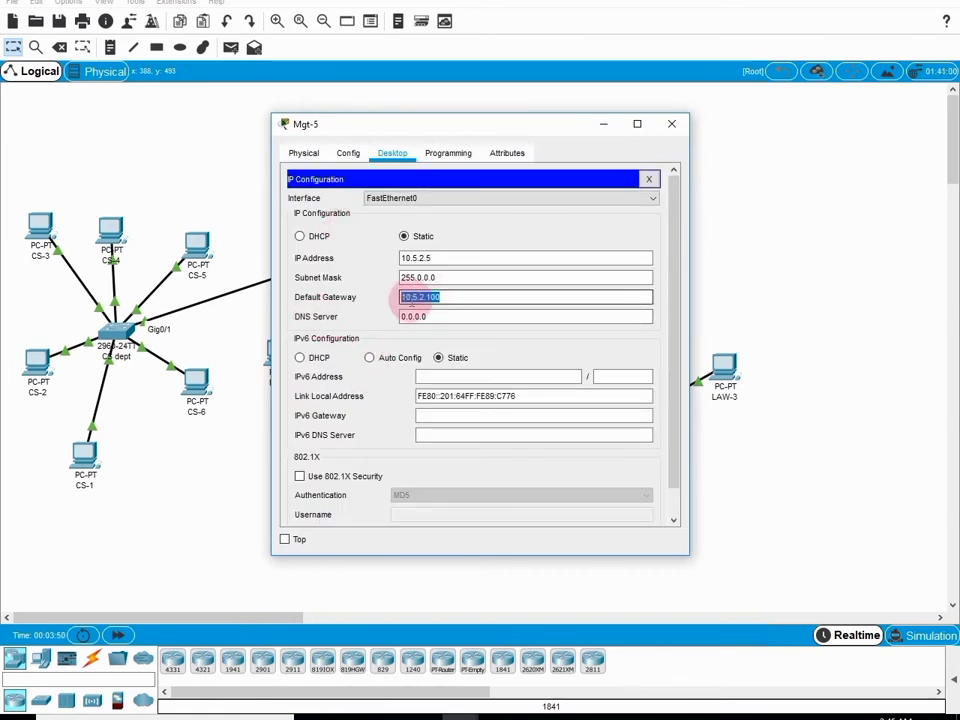
right_click(426, 298)
left_click(448, 361)
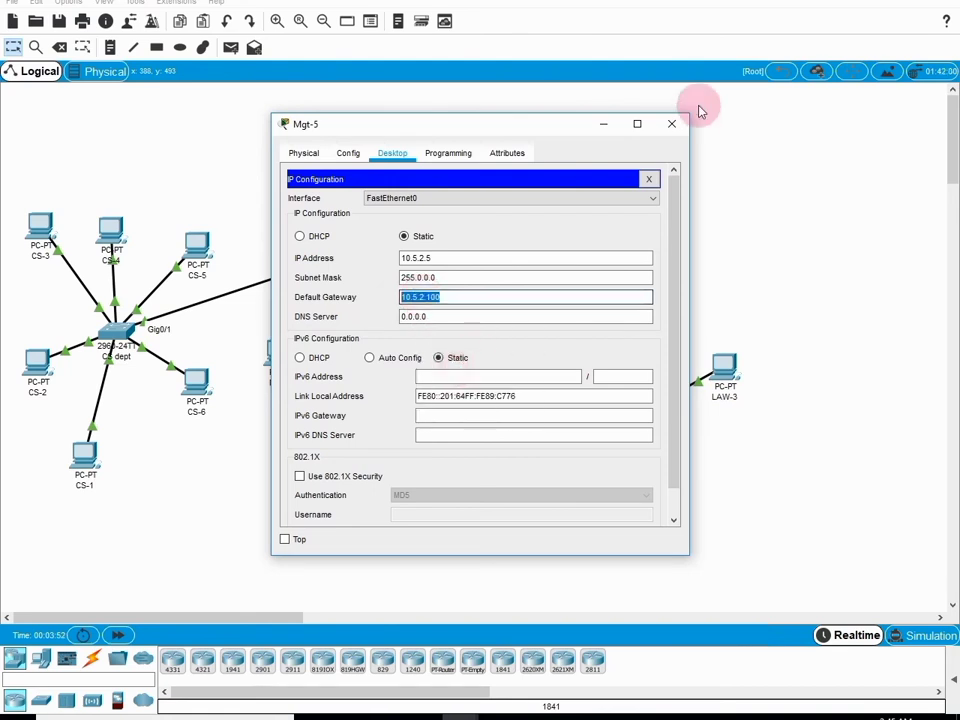
left_click(671, 123)
- Configure the router's GigabitEthernet0/1 interface with the copied IP address 10.5.2.100 and subnet mask 255.0.0.0, and turn its port on
left_click(465, 215)
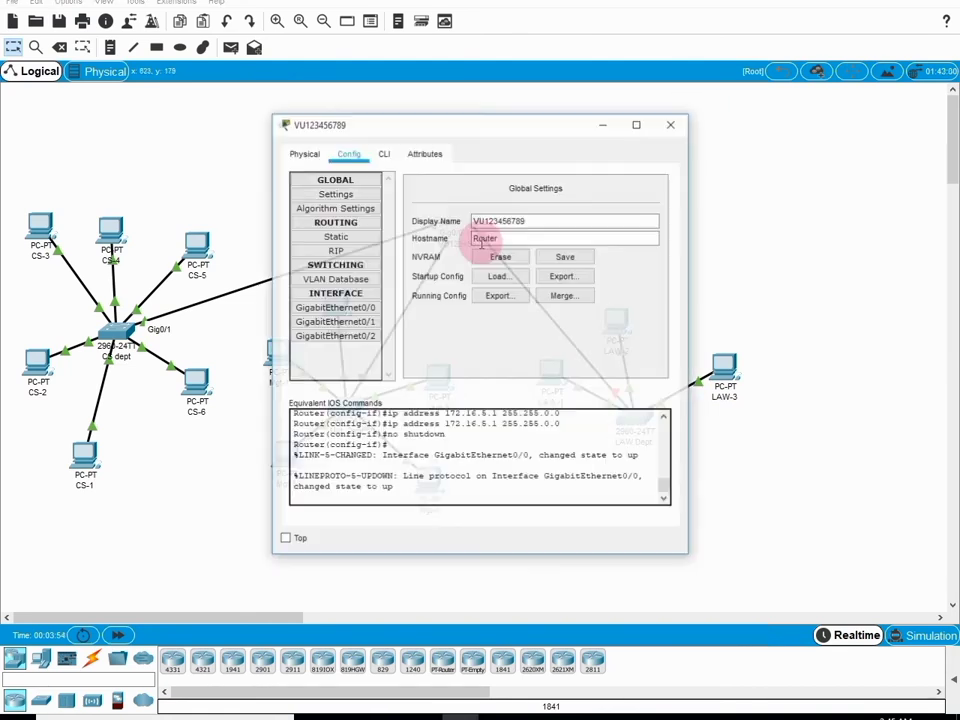
left_click(669, 123)
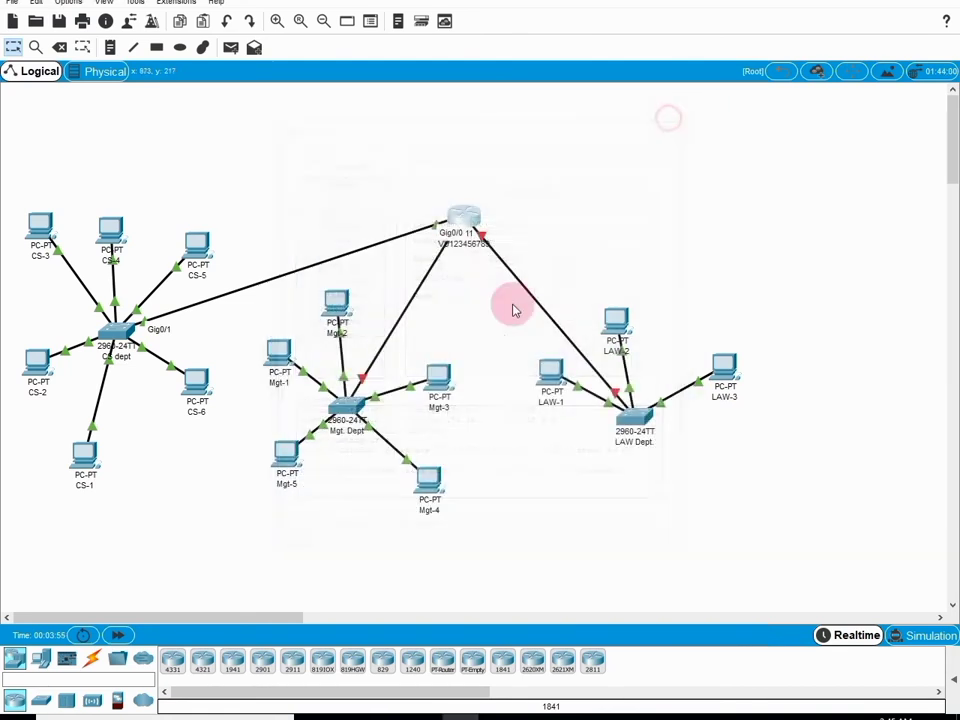
left_click(466, 218)
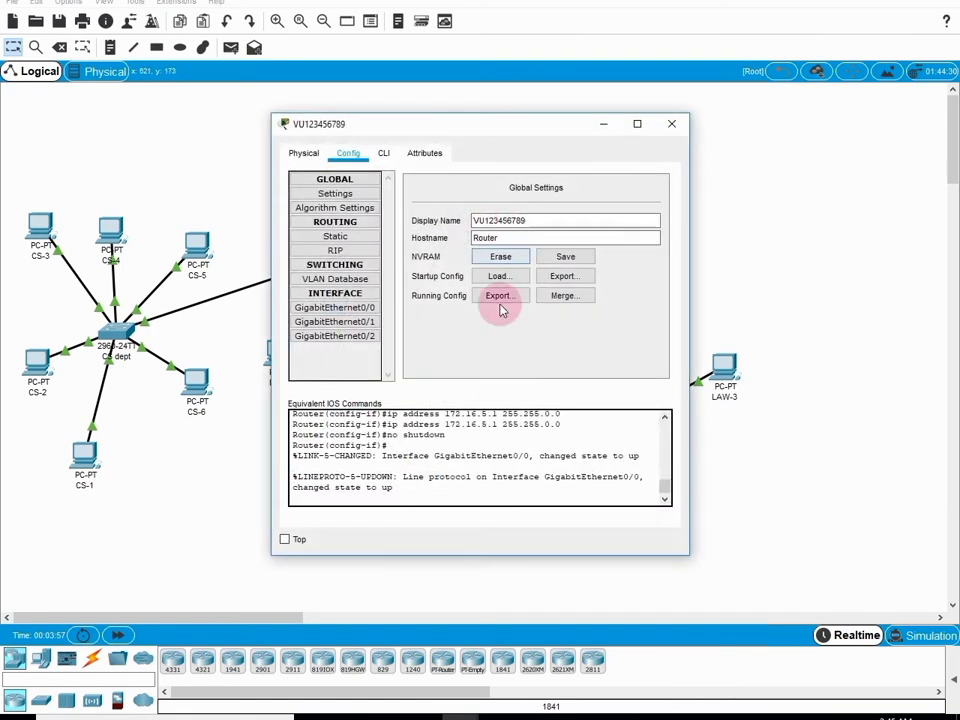
left_click(363, 323)
right_click(568, 268)
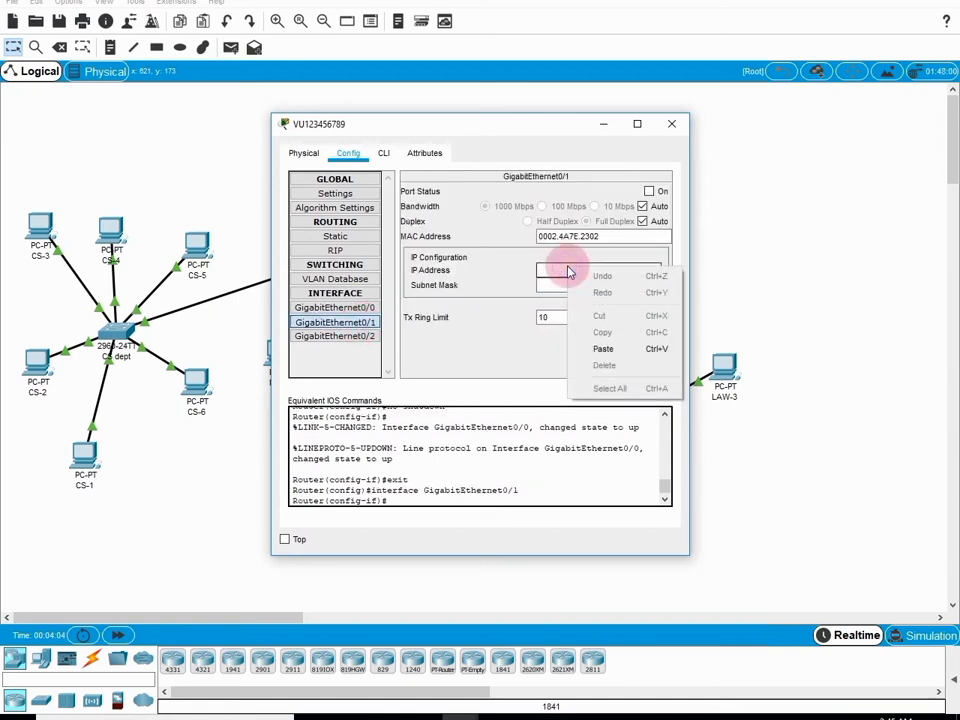
left_click(602, 348)
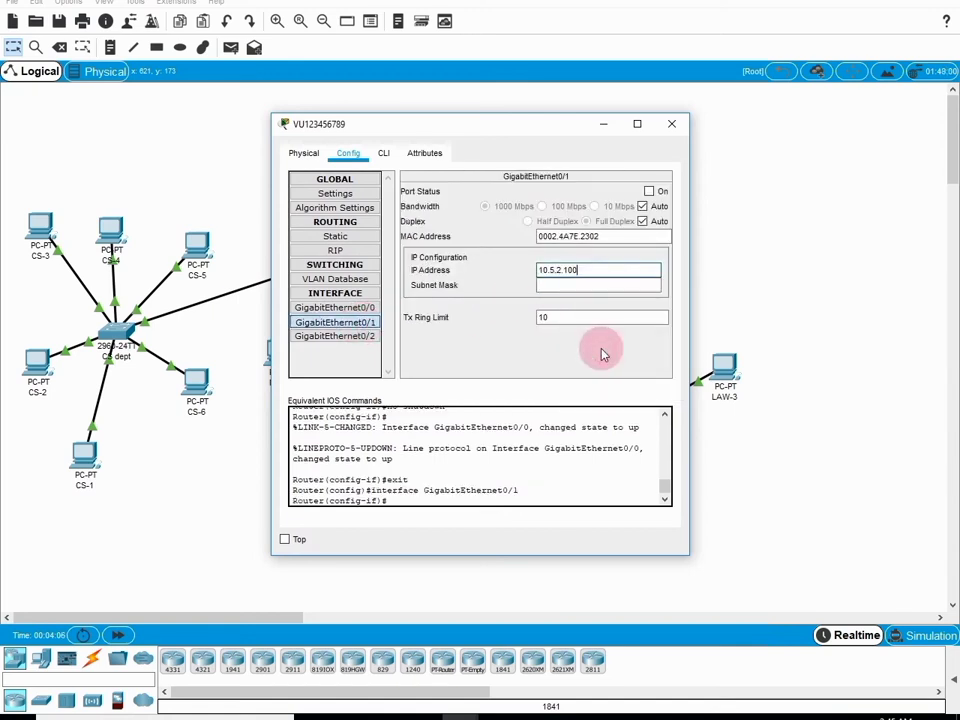
left_click(583, 285)
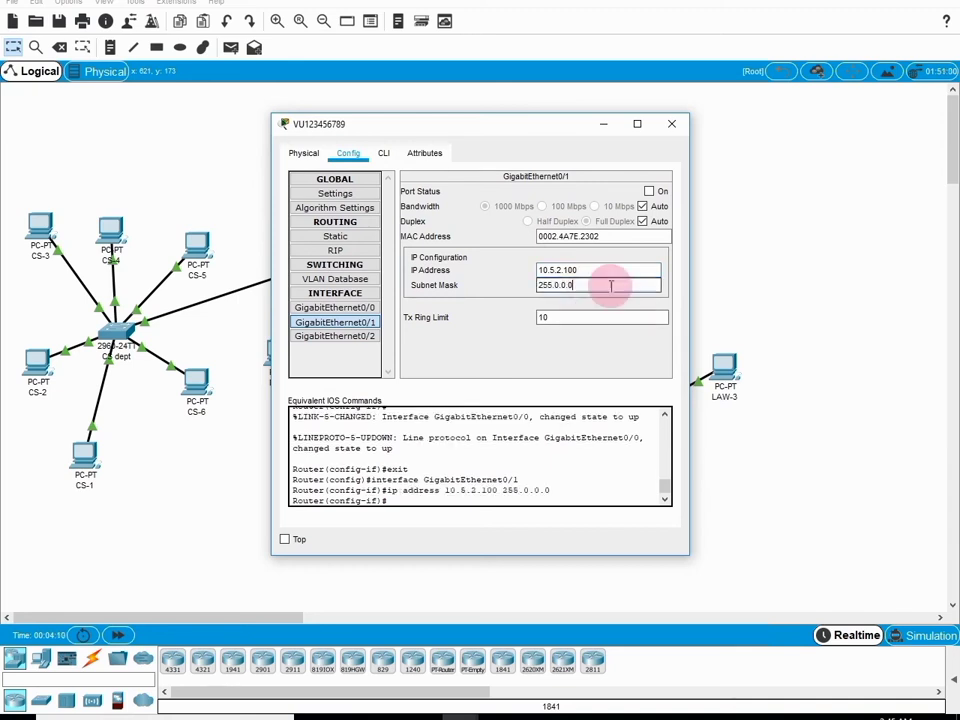
left_click(652, 192)
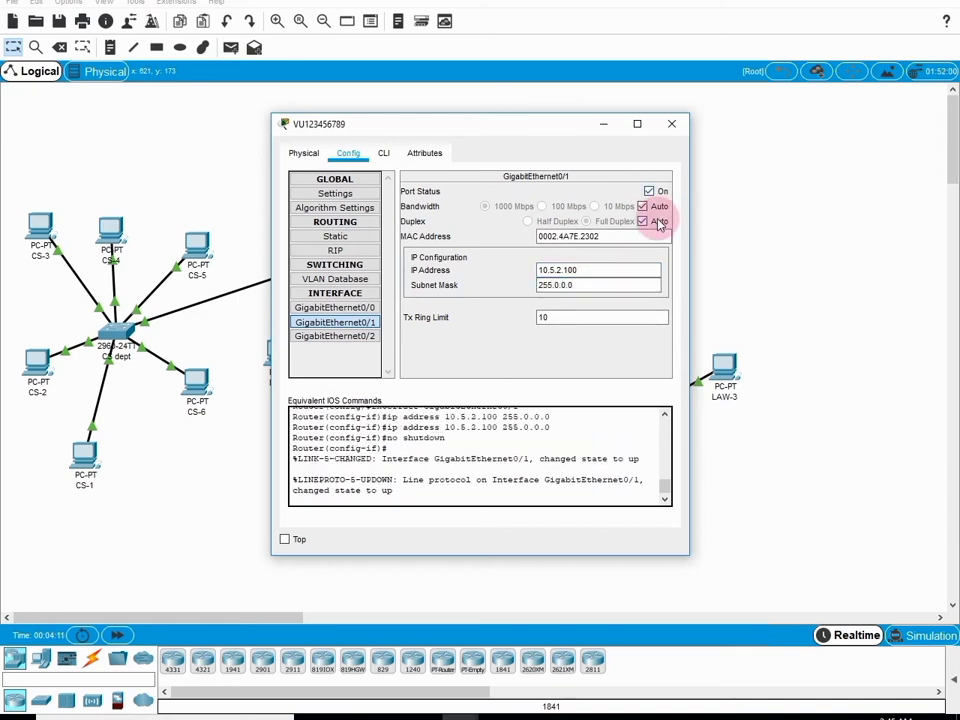
left_click(673, 123)
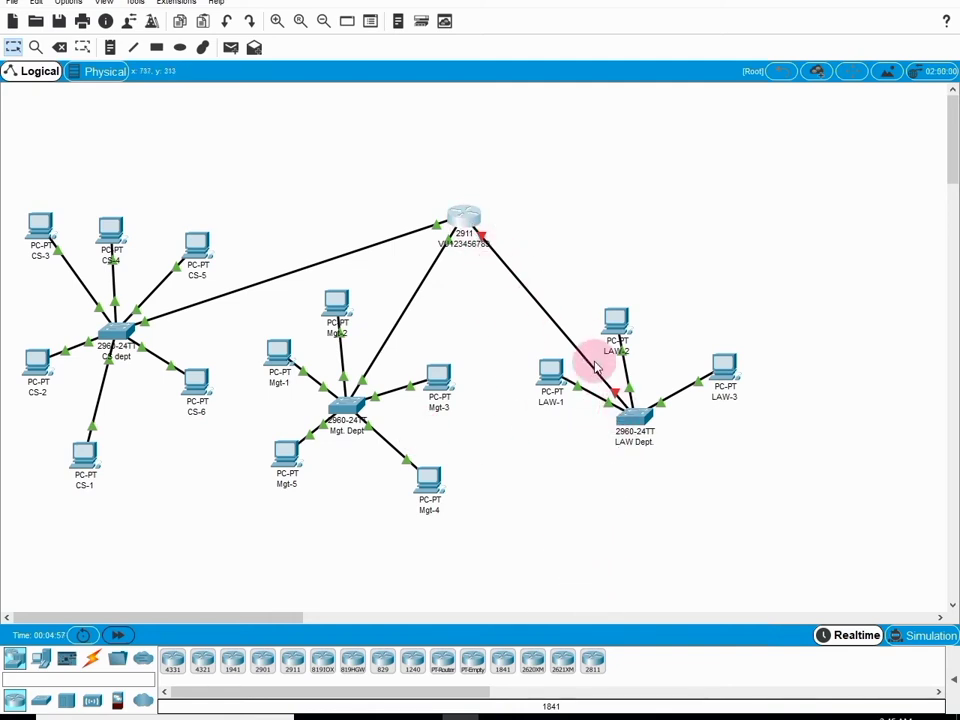
- Copy the default gateway address from the IP configuration of PC LAW-1
left_click(553, 381)
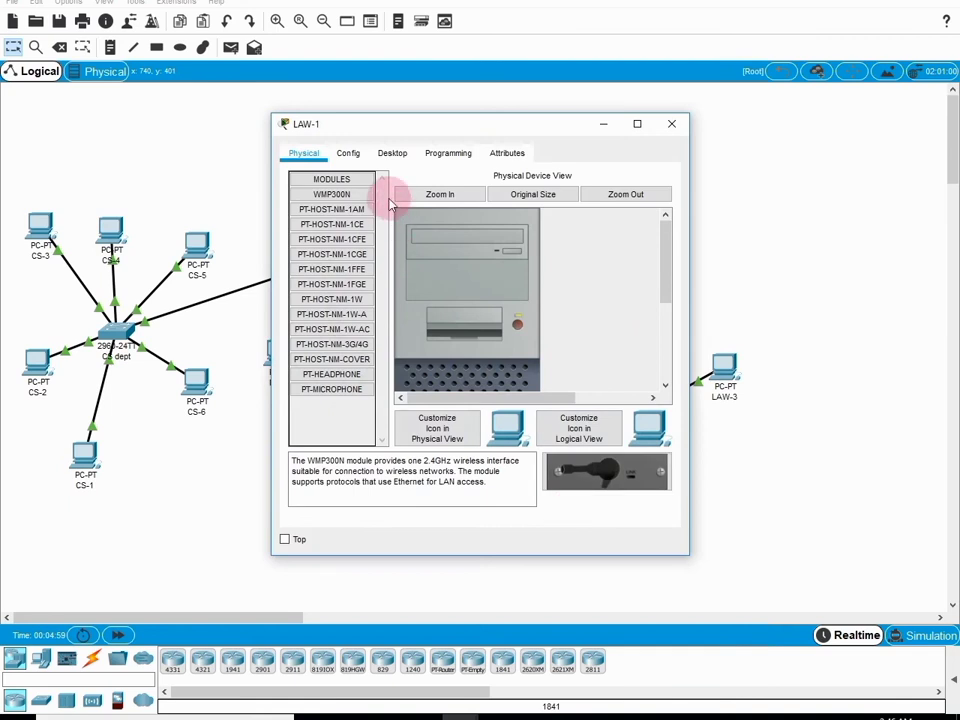
left_click(391, 156)
left_click(336, 229)
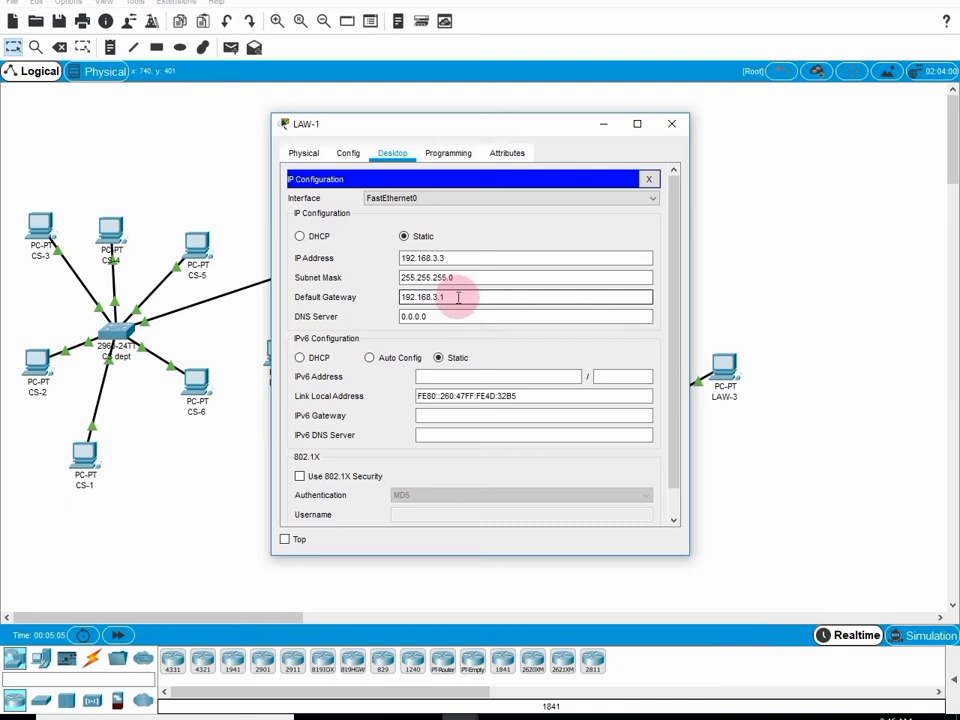
left_click_drag(458, 297, 407, 297)
right_click(415, 302)
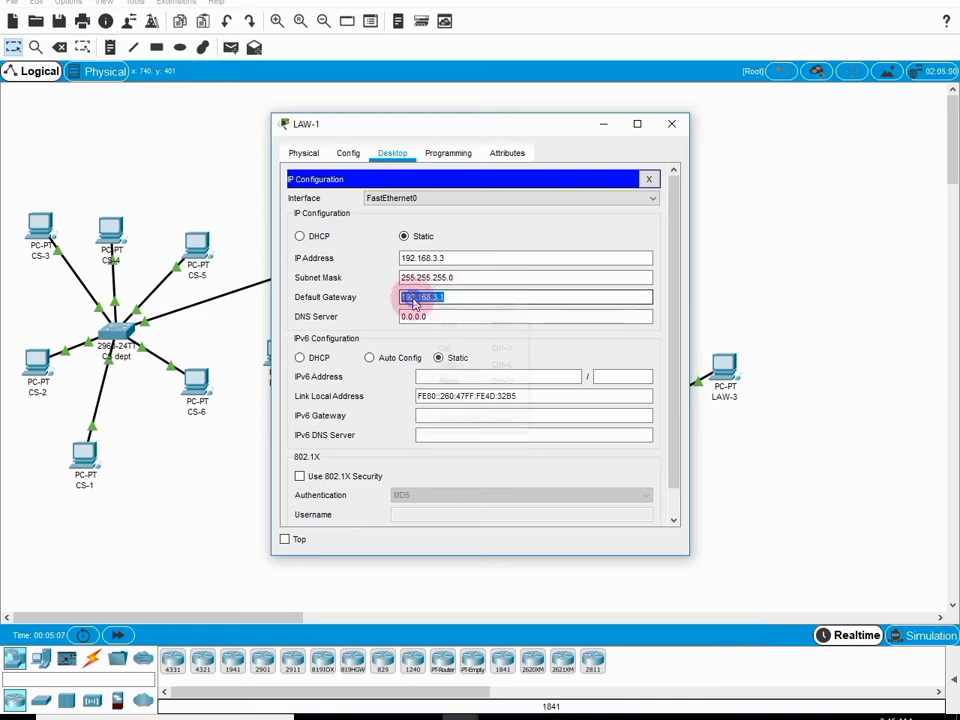
left_click(447, 363)
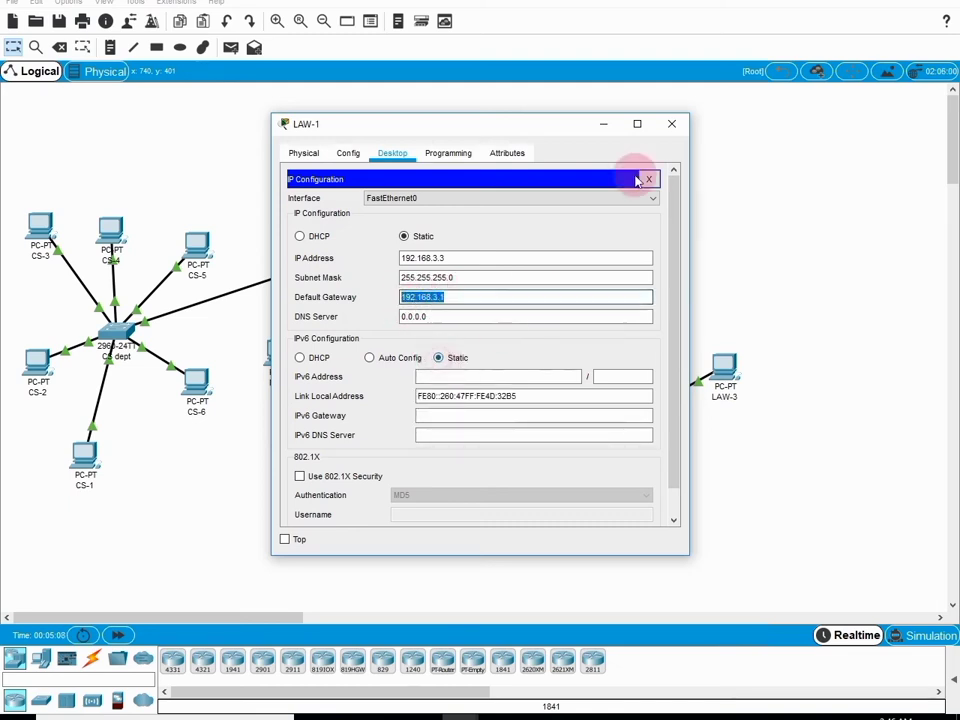
left_click(672, 123)
- Assign the copied IP address 192.168.3.1 with subnet mask 255.255.255.0 to the router's GigabitEthernet0/2 interface
left_click(467, 221)
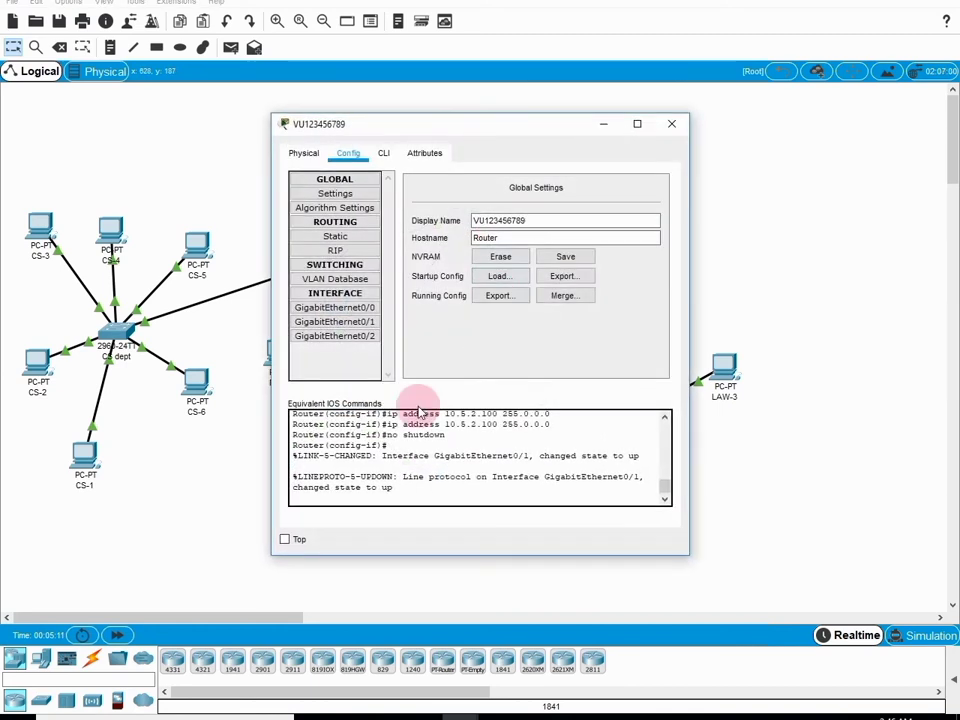
left_click(340, 341)
right_click(555, 274)
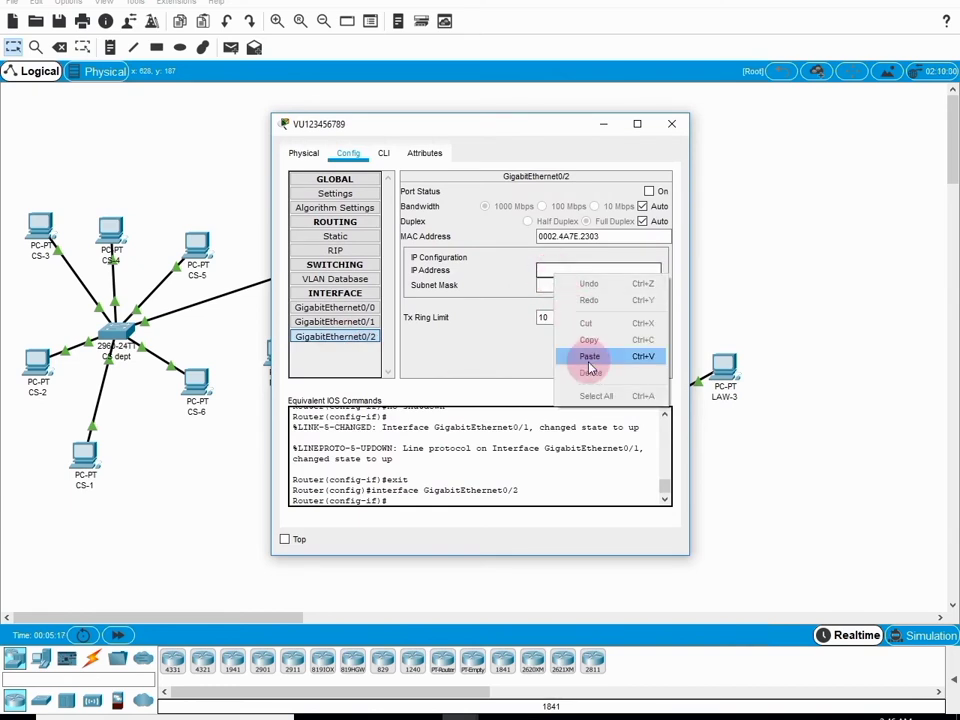
left_click(589, 358)
left_click(568, 285)
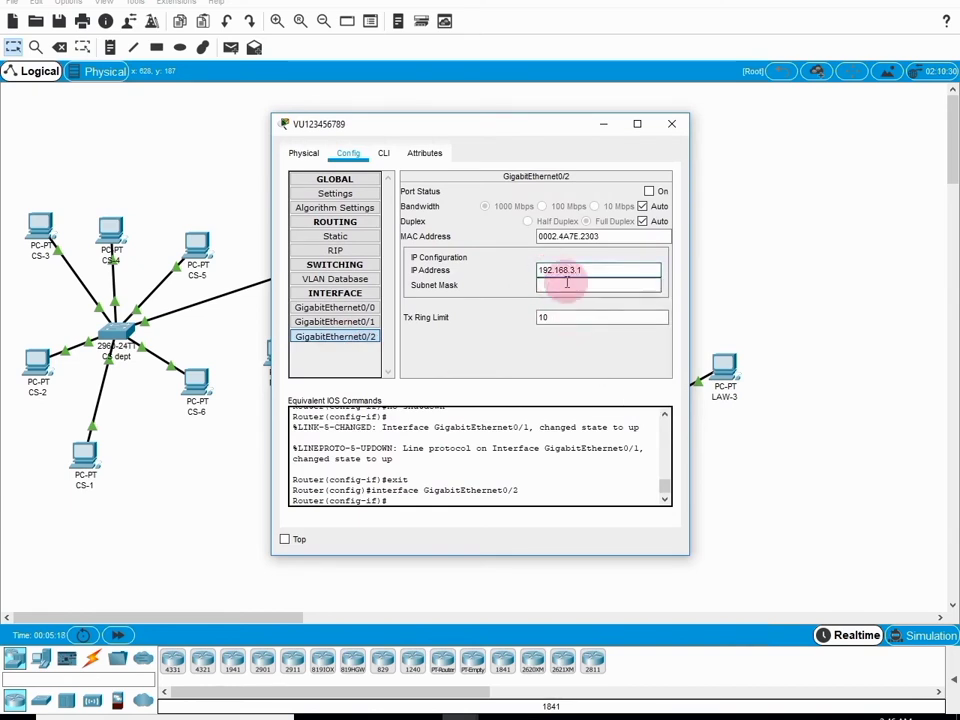
- Turn on the router's GigabitEthernet0/2 port and fast-forward the simulation time
left_click(650, 191)
left_click(651, 404)
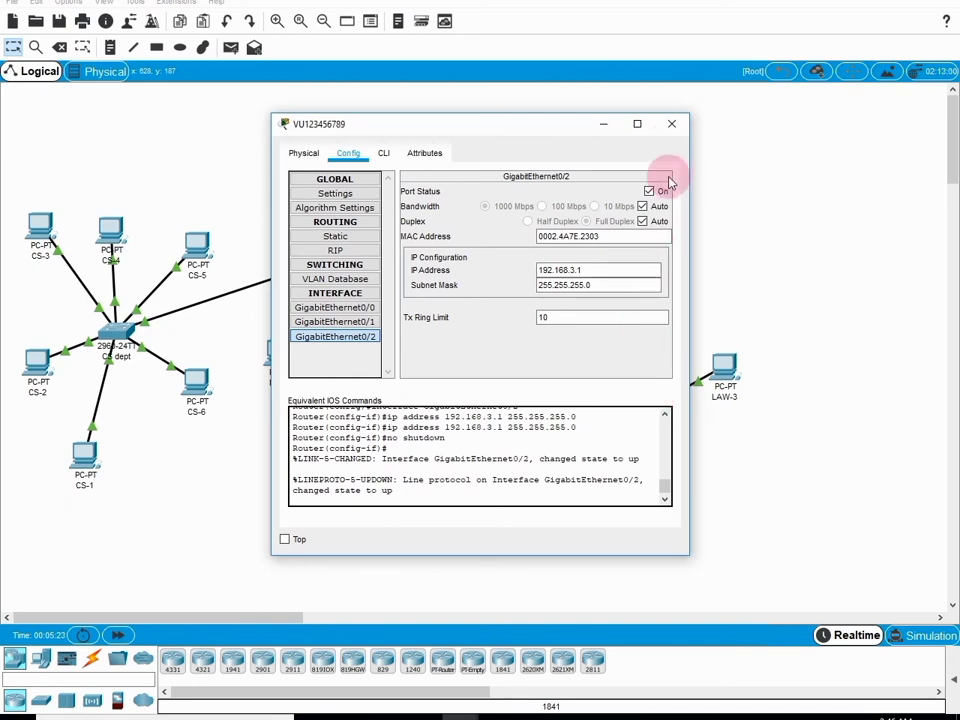
left_click(672, 124)
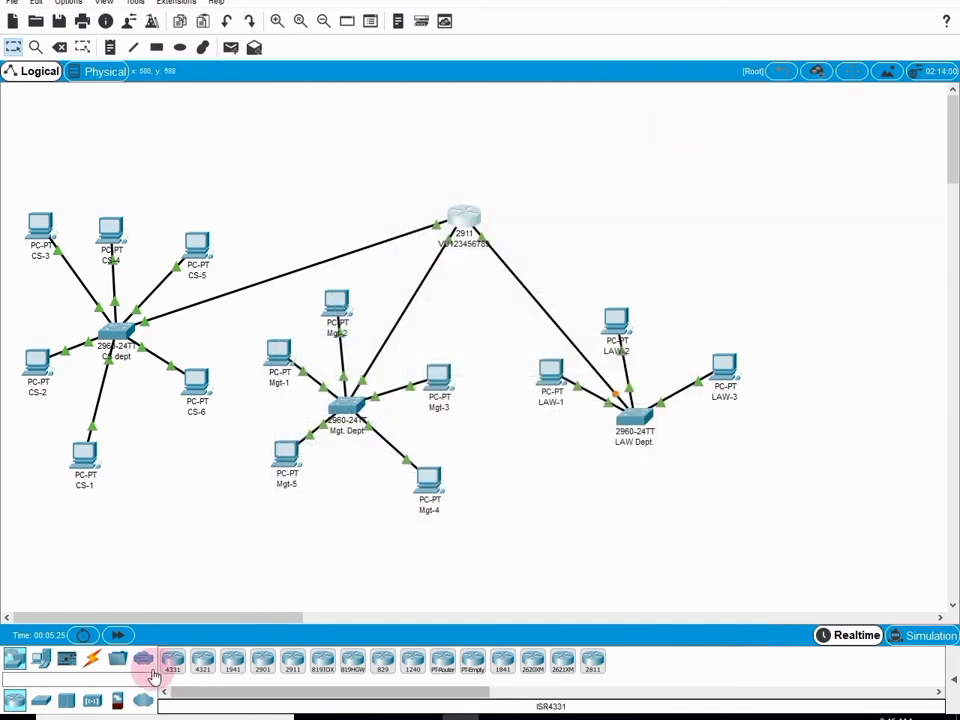
left_click(120, 635)
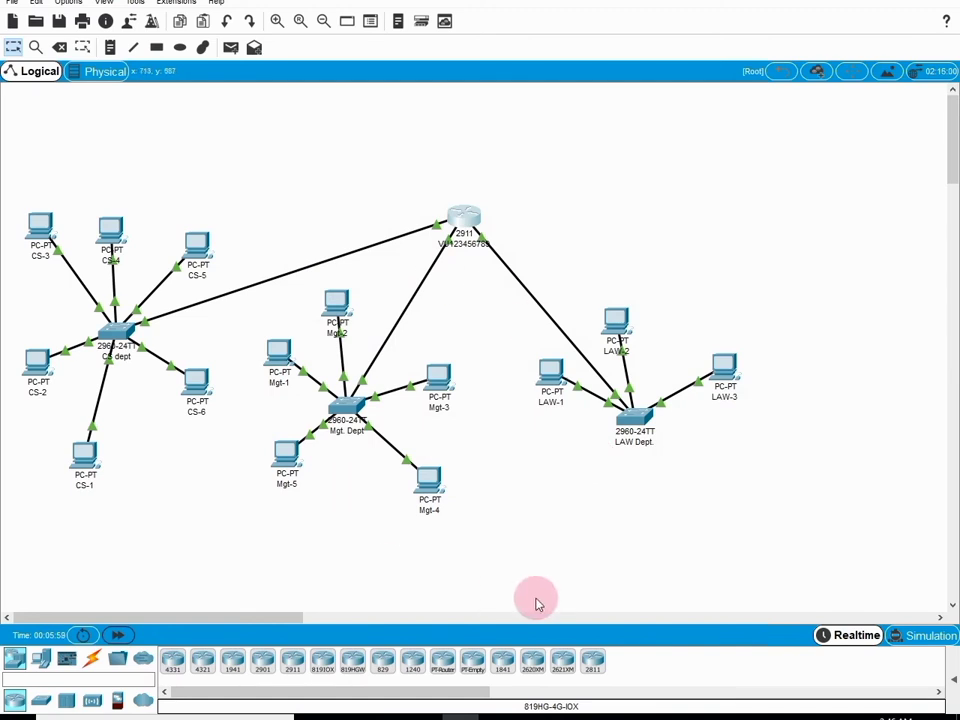
- Ping 172.16.5.2 in the CS department from the command prompt of PC LAW-2
left_click(622, 325)
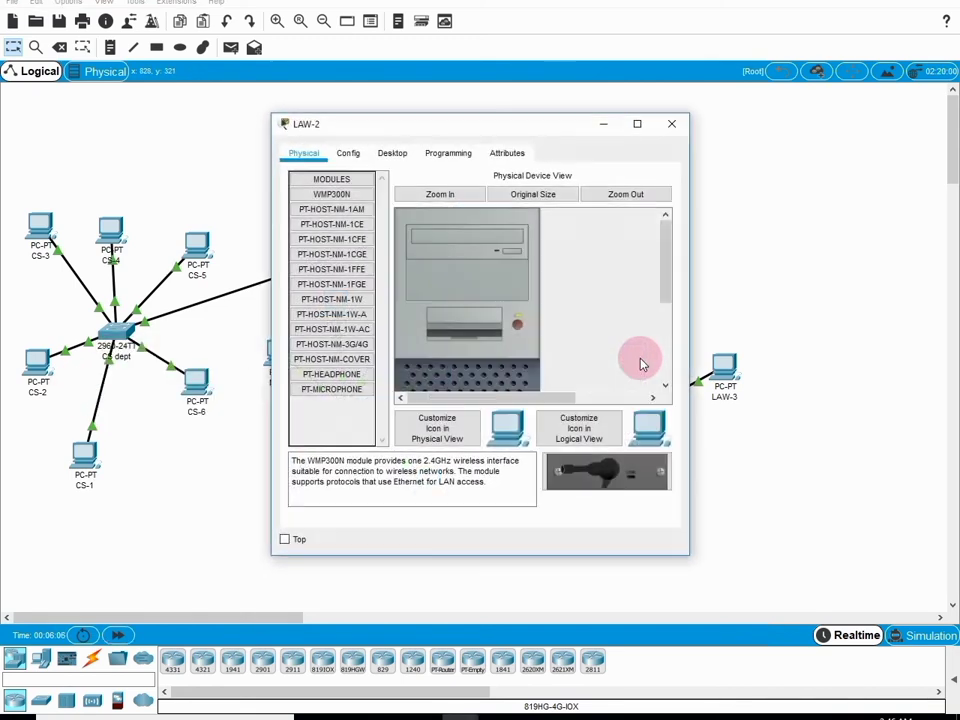
left_click_drag(506, 133, 617, 172)
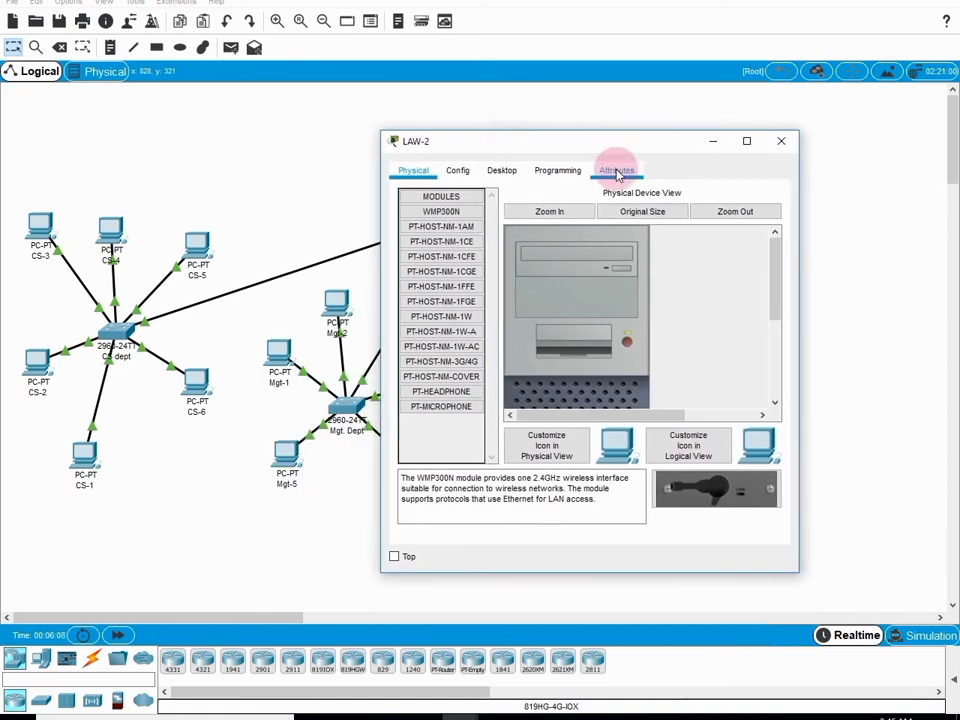
left_click(501, 170)
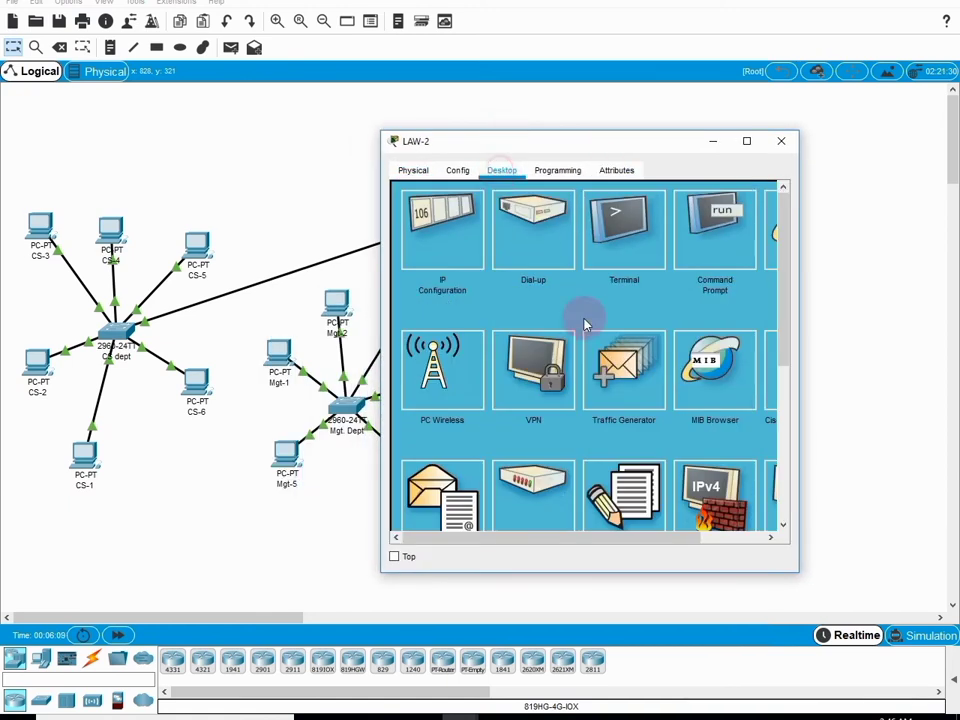
left_click(731, 214)
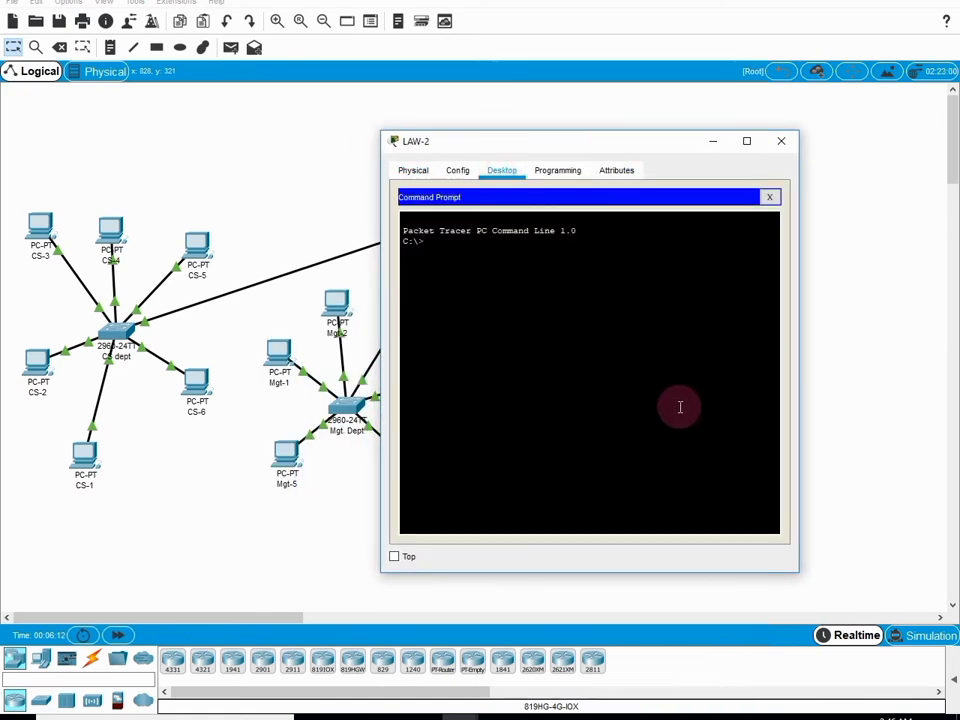
type("ping ")
type("17")
type("2.16.")
type("8")
type(".1")
key("BackSpace")
type("2")
key("Return")
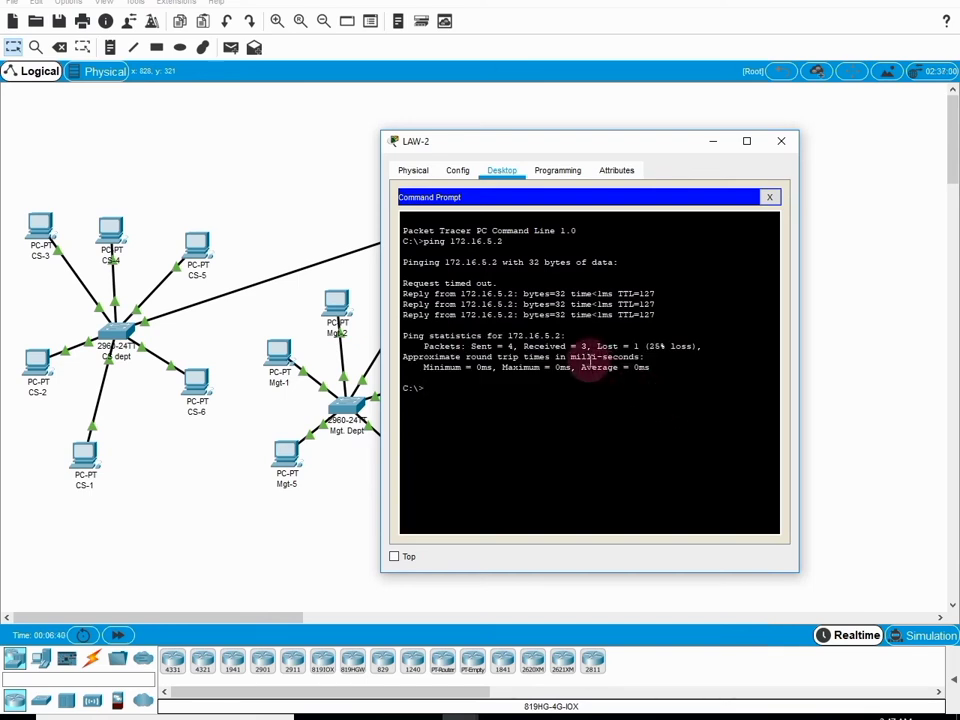
- Examine the packet loss in the ping statistics and repeat the ping to 172.16.5.2
left_click_drag(590, 347, 642, 357)
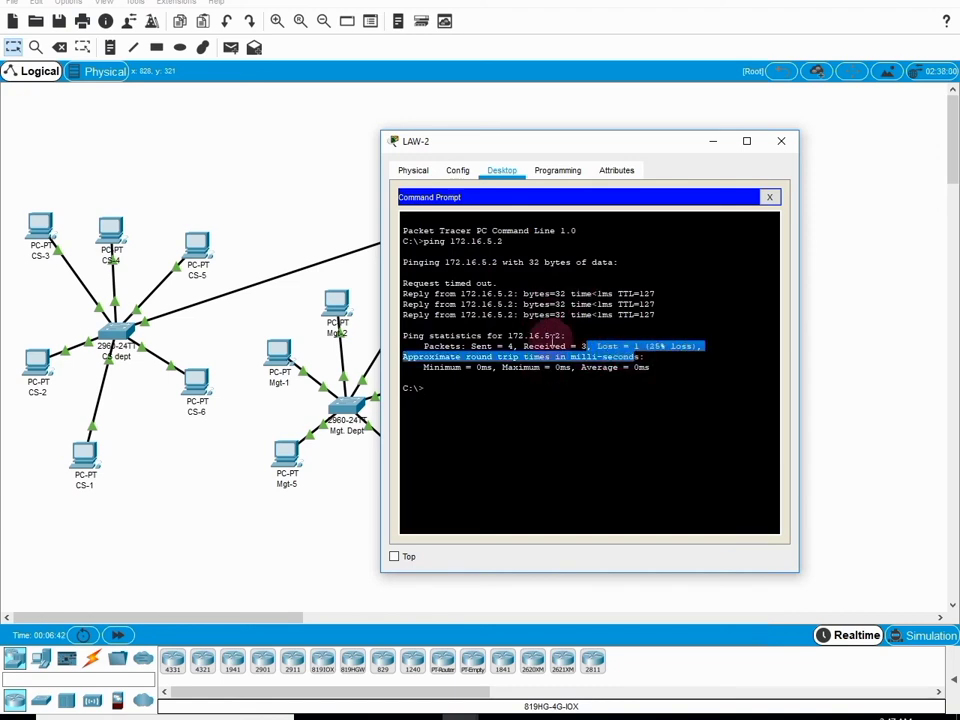
left_click(545, 478)
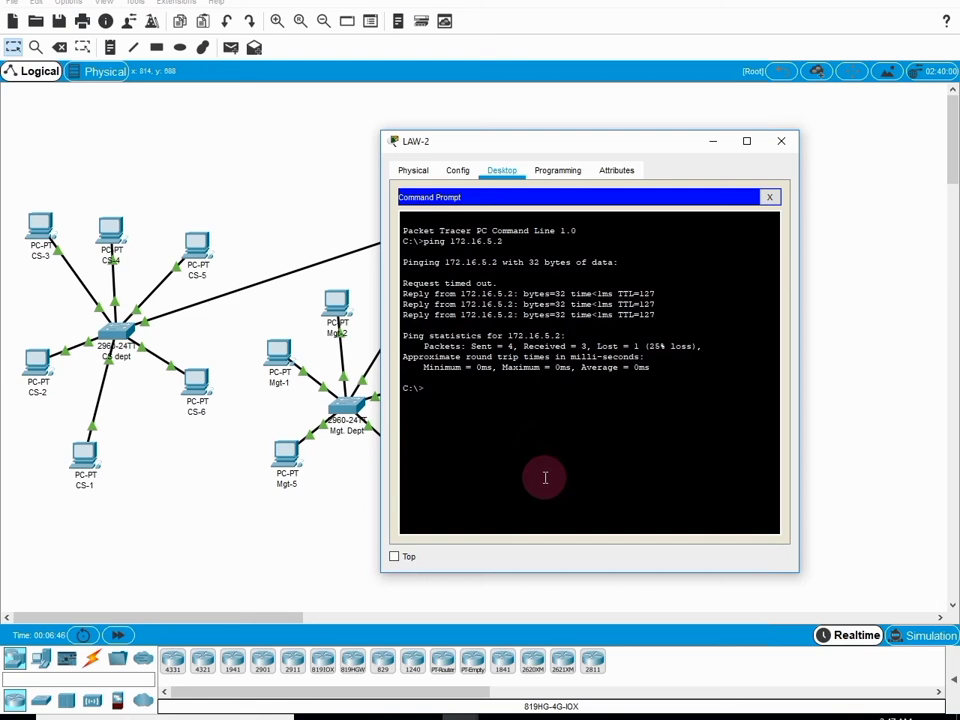
key("Up")
key("Return")
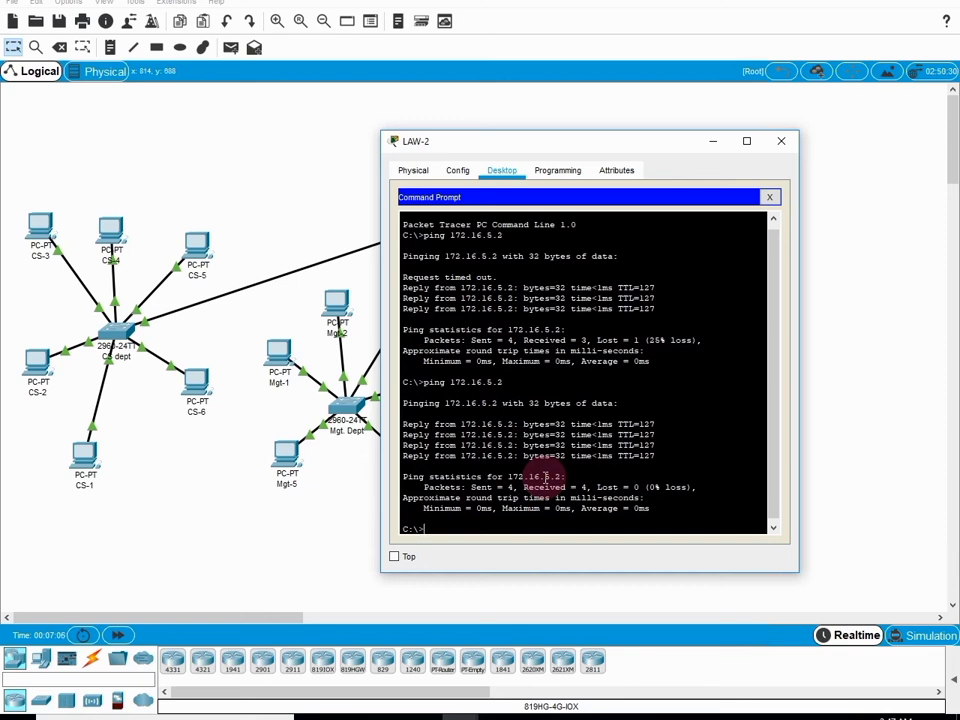
- Ping 172.16.5.5 twice from LAW-2 to test a second CS department PC
key("Up")
key("BackSpace")
type("5.5")
key("Return")
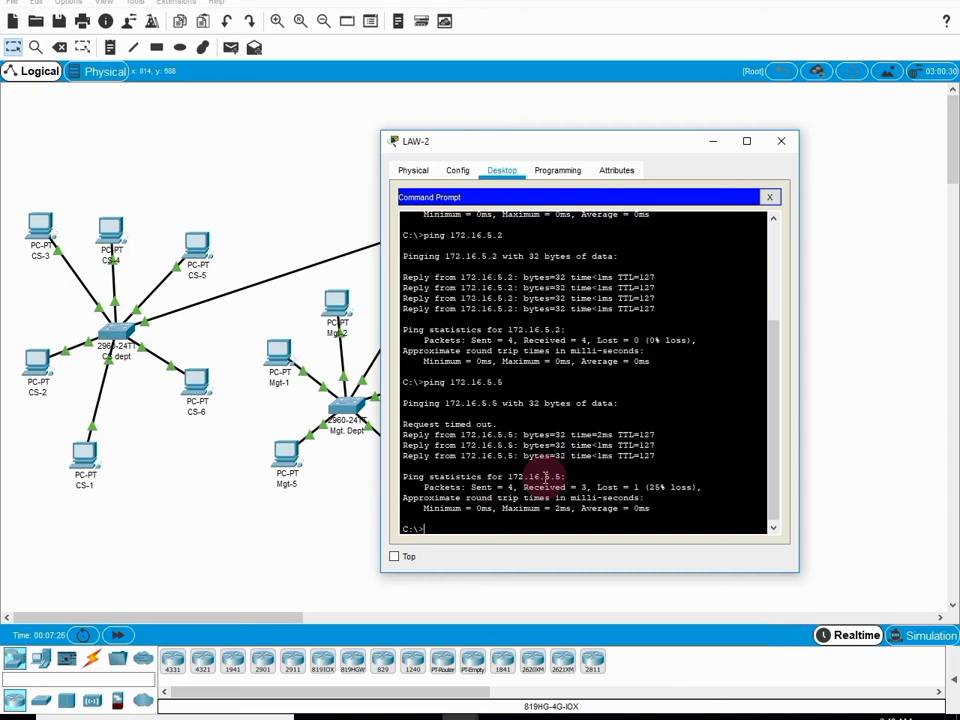
key("Up")
key("Return")
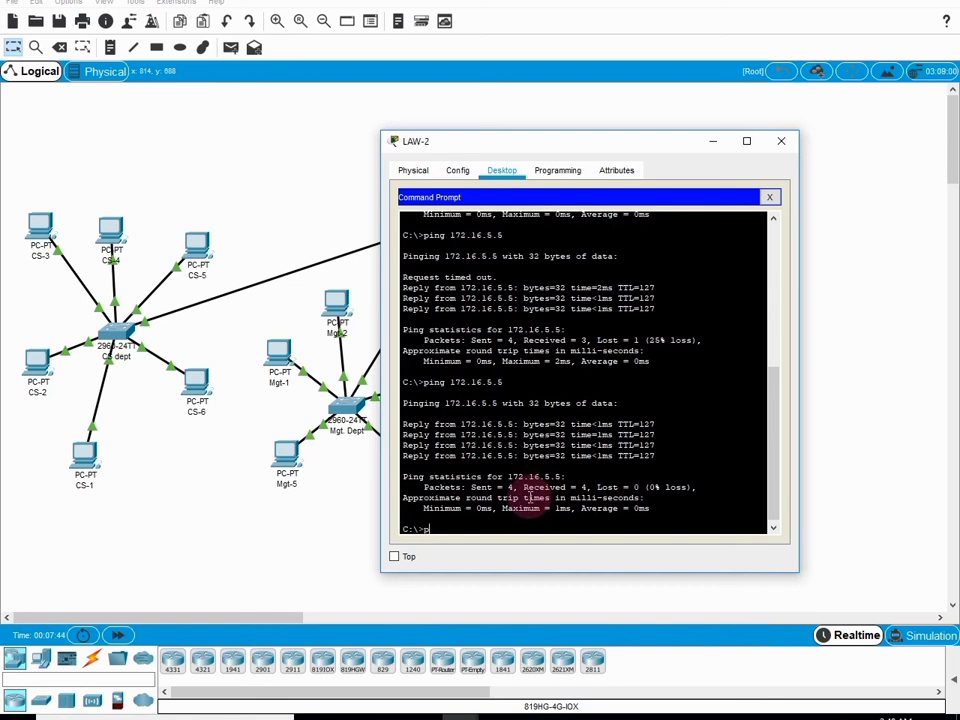
- Ping 10.5.2.2 twice from LAW-2 to test the connection to the Mgt department
type("ing 10.")
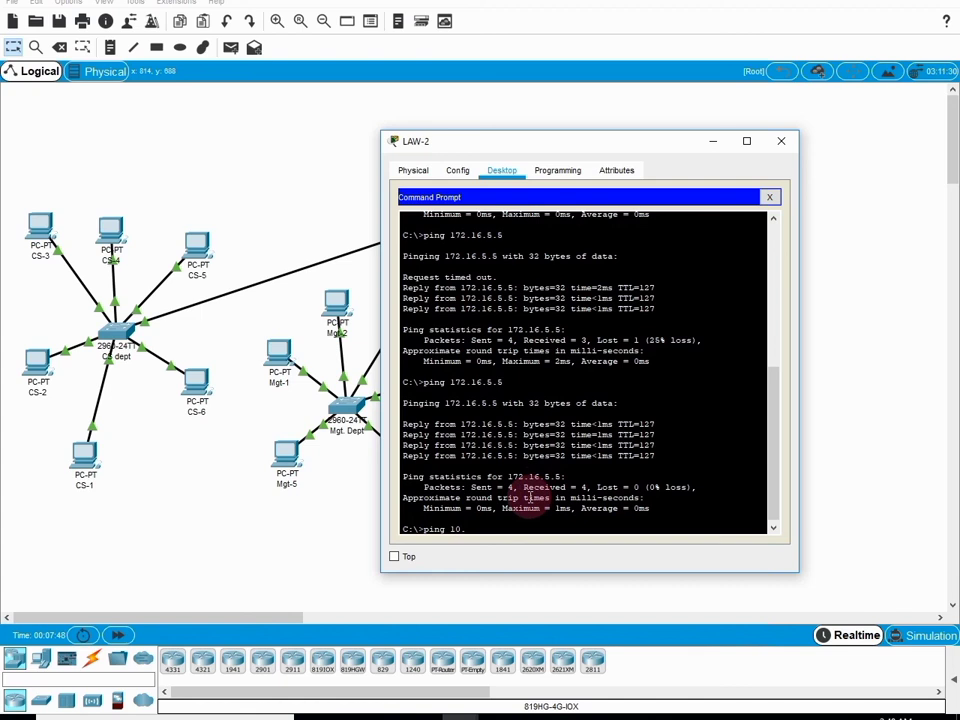
type("5.2.2")
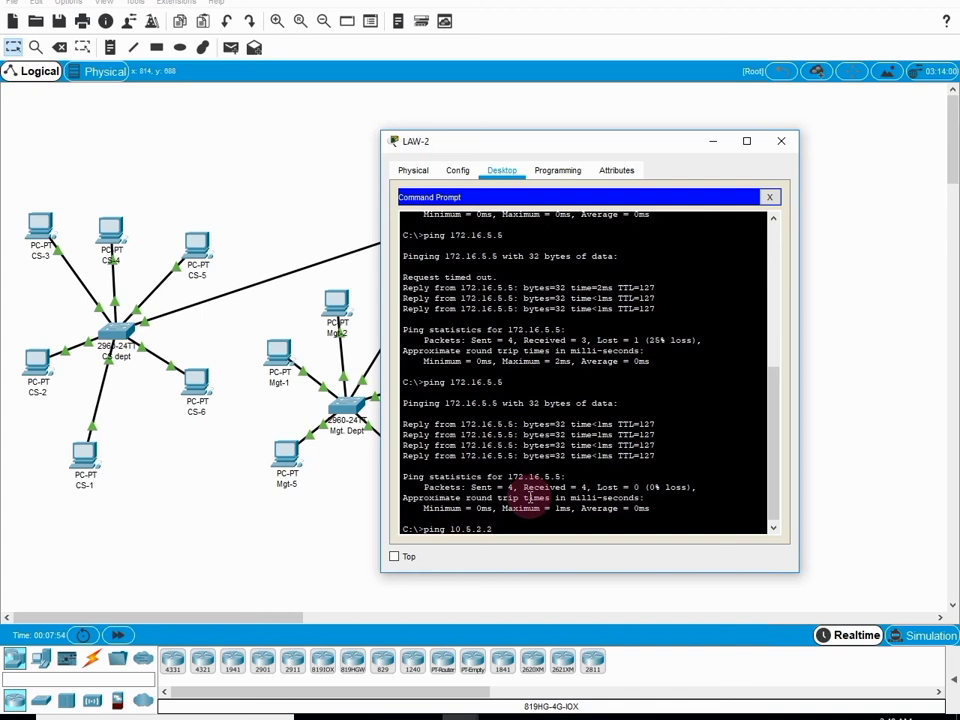
key("Return")
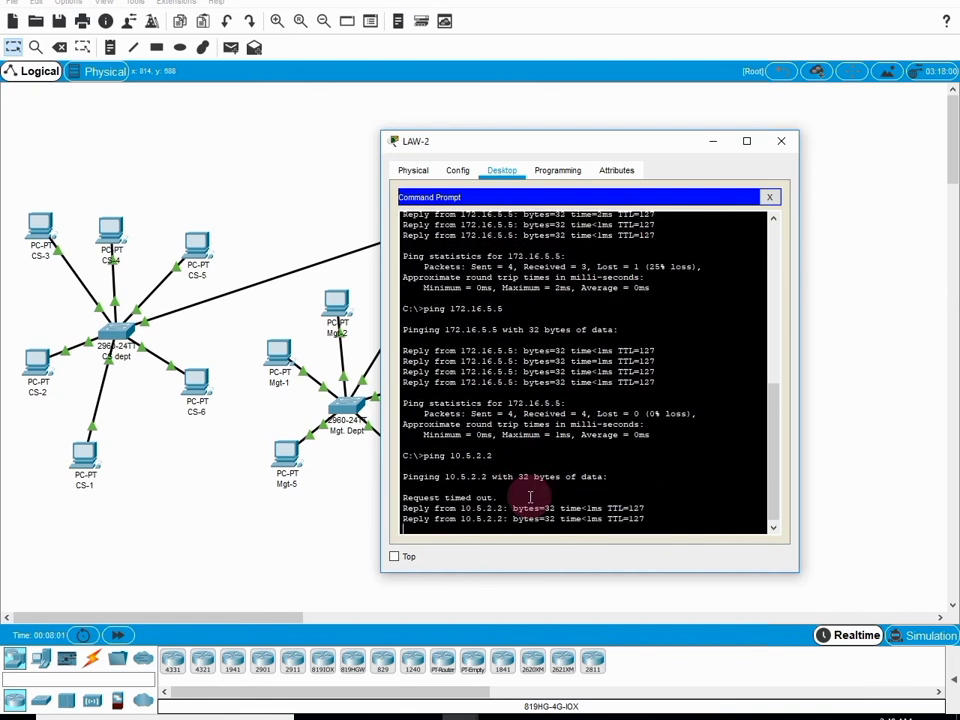
key("Up")
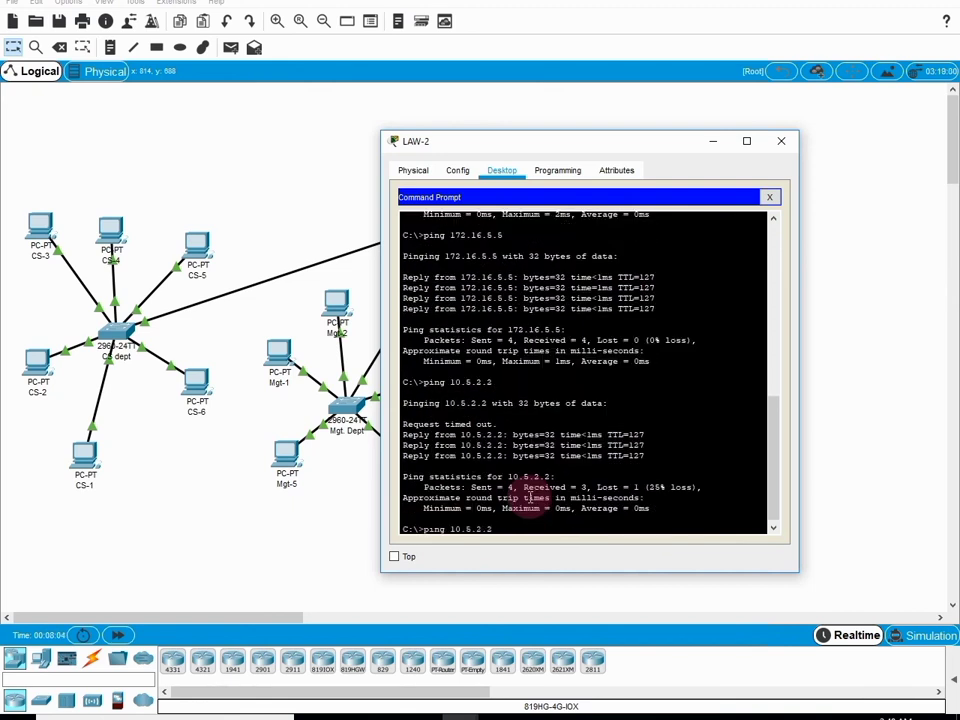
key("Return")
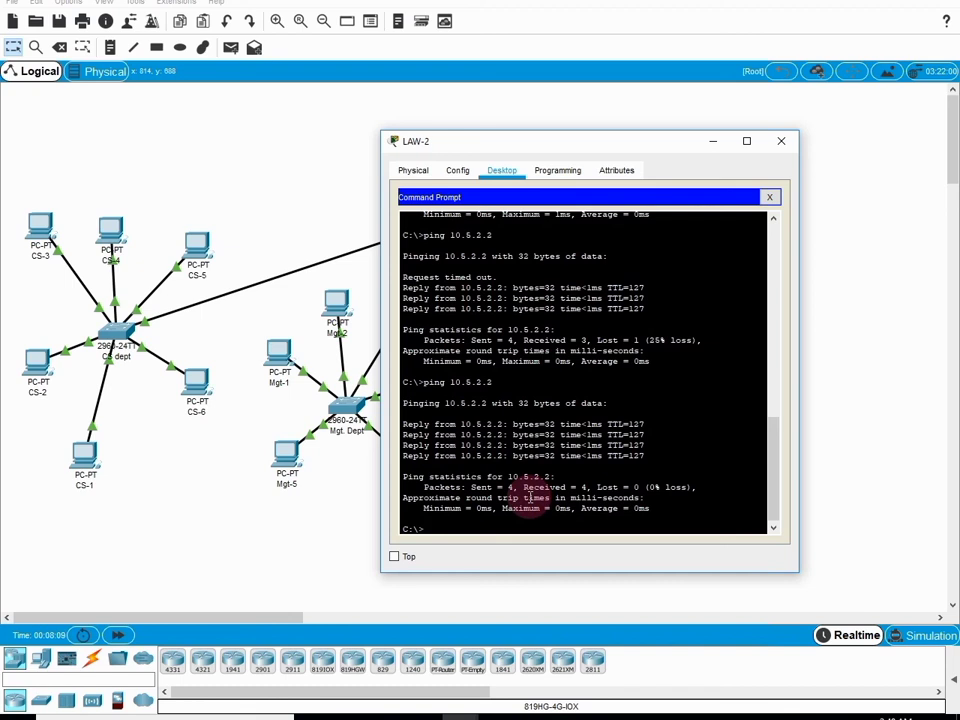
- Ping 10.5.2.3 from LAW-2 to test another Mgt department PC, and close the LAW-2 window
key("Up")
key("BackSpace")
type("3")
key("Return")
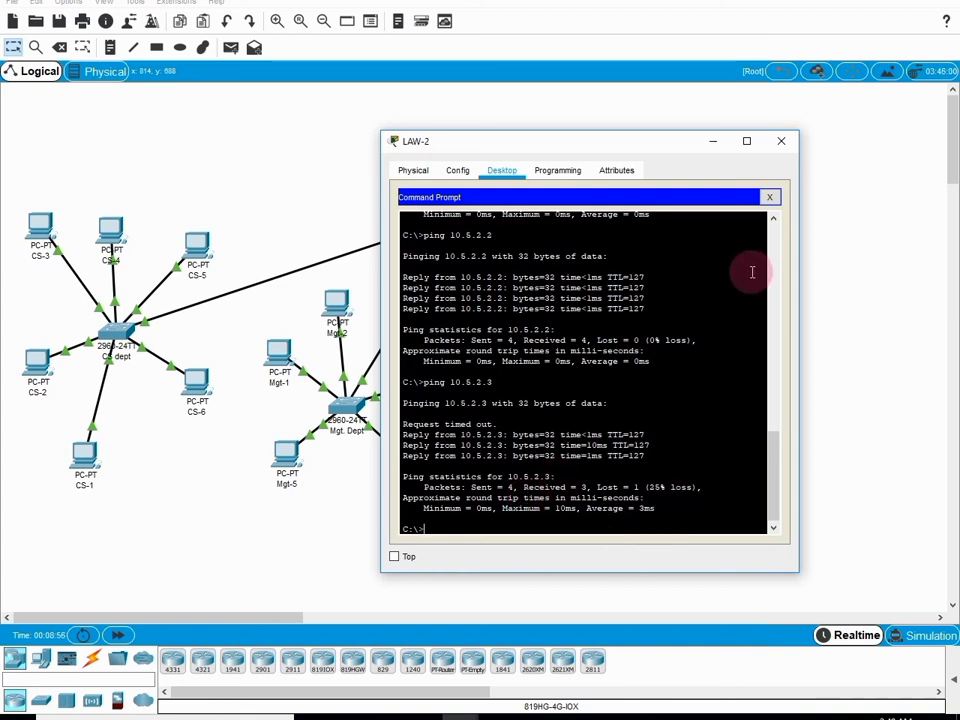
left_click(783, 142)
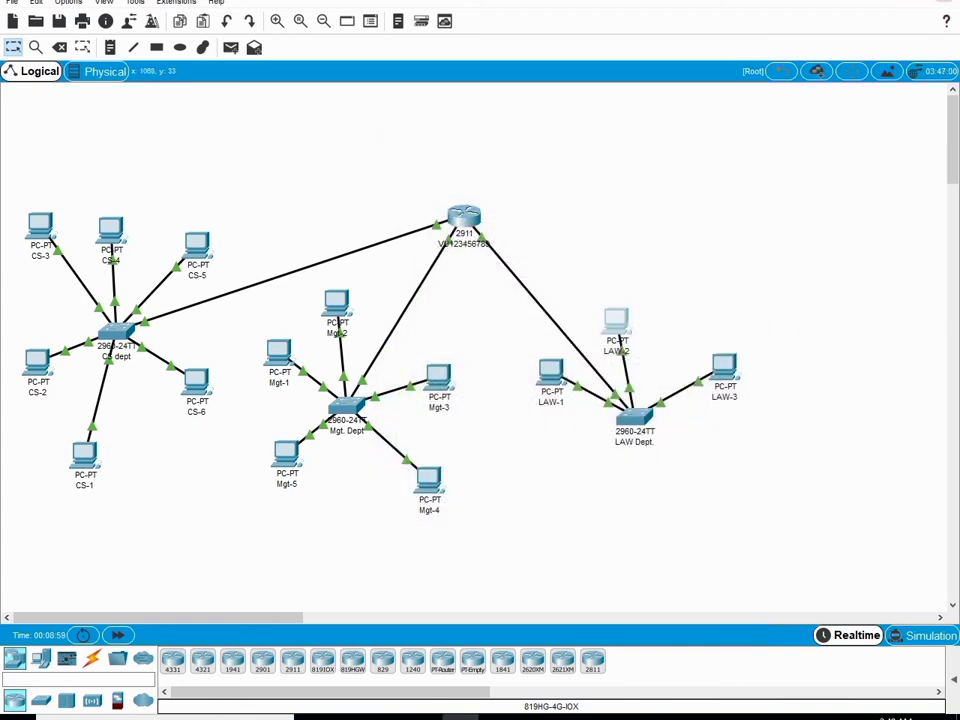
- Exit the program and choose to save the changes to the network
left_click(945, 2)
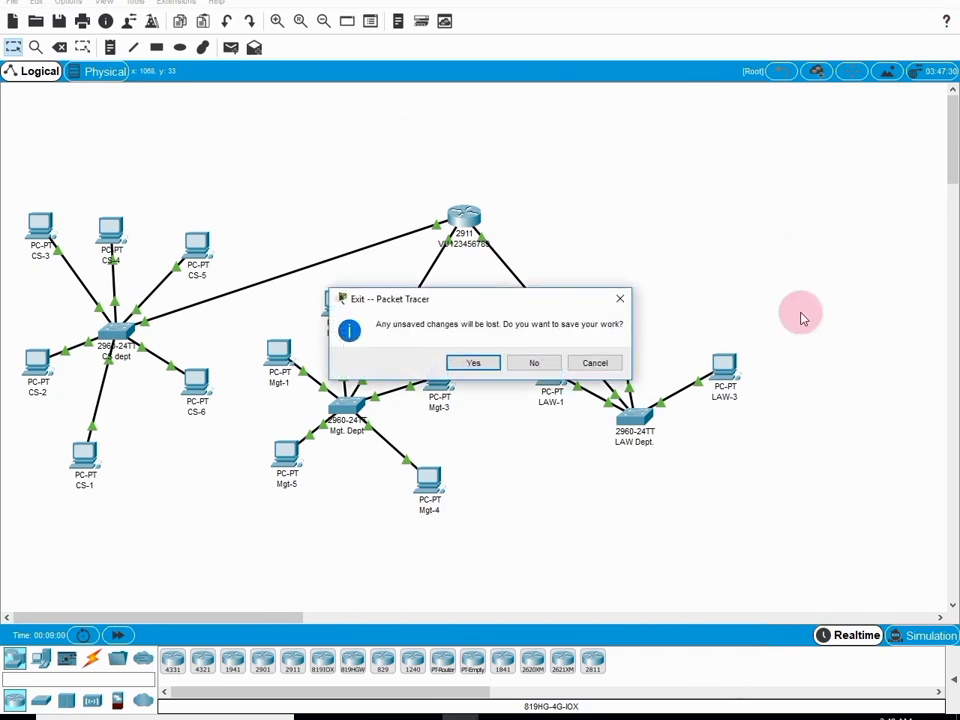
left_click(476, 362)
left_click(621, 406)
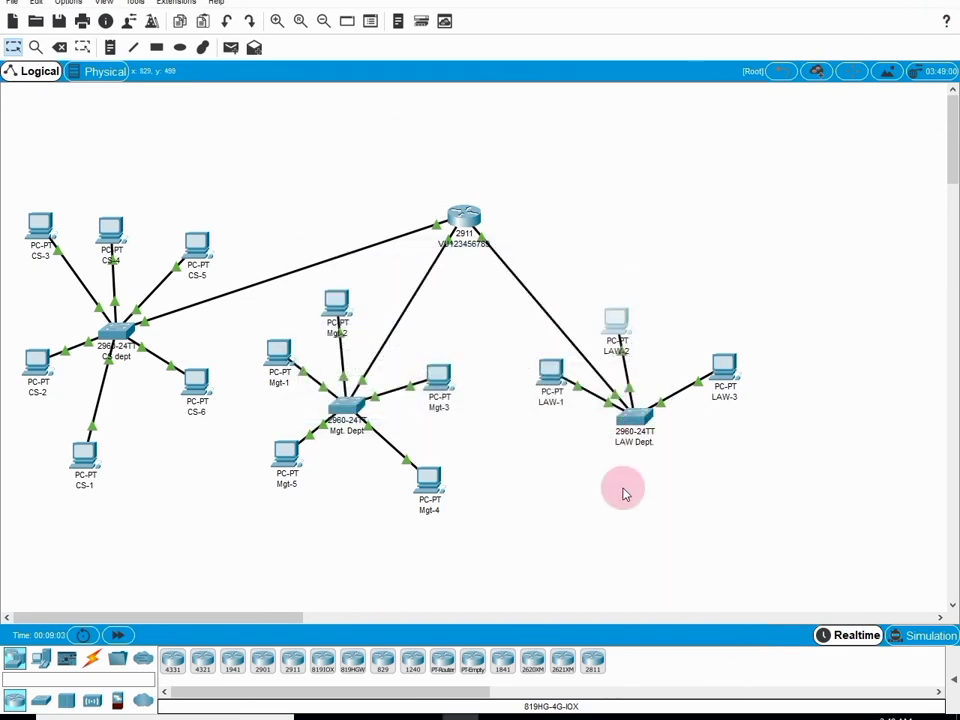